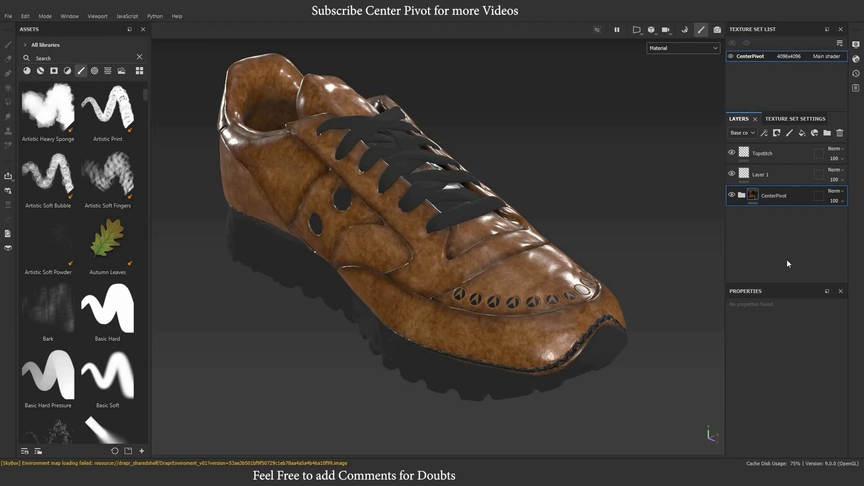
Paint a short red freehand brush stroke on the side of the shoe in a new layer.
scroll(407, 260, "down", 2)
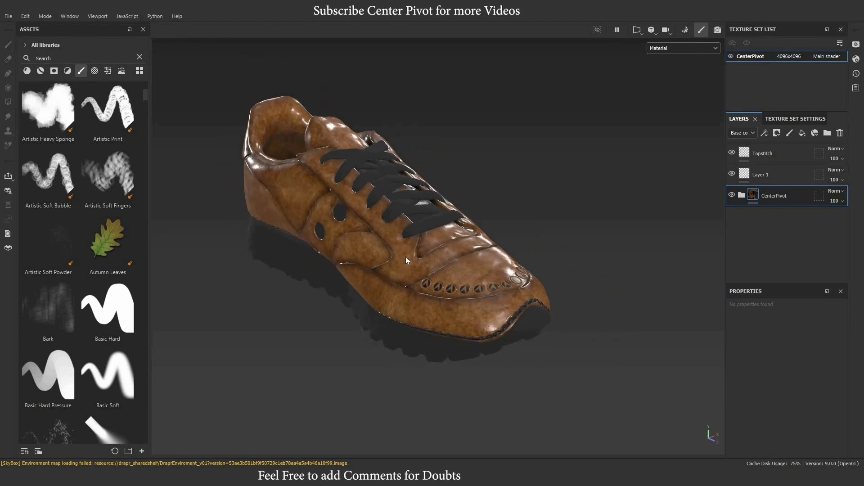
left_click_drag(407, 261, 315, 250, "alt")
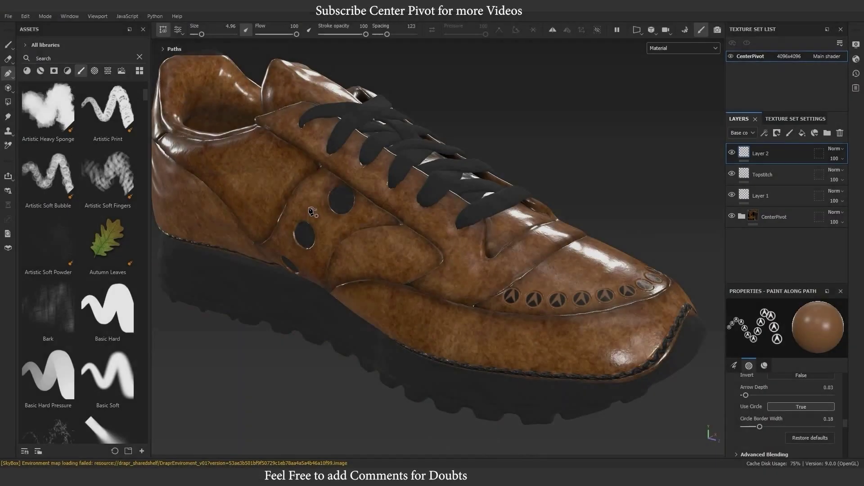
key("1")
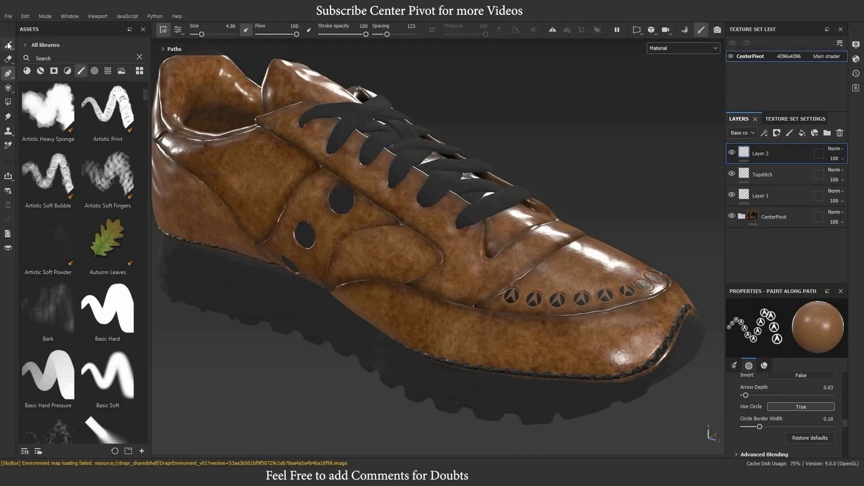
left_click_drag(233, 173, 282, 201)
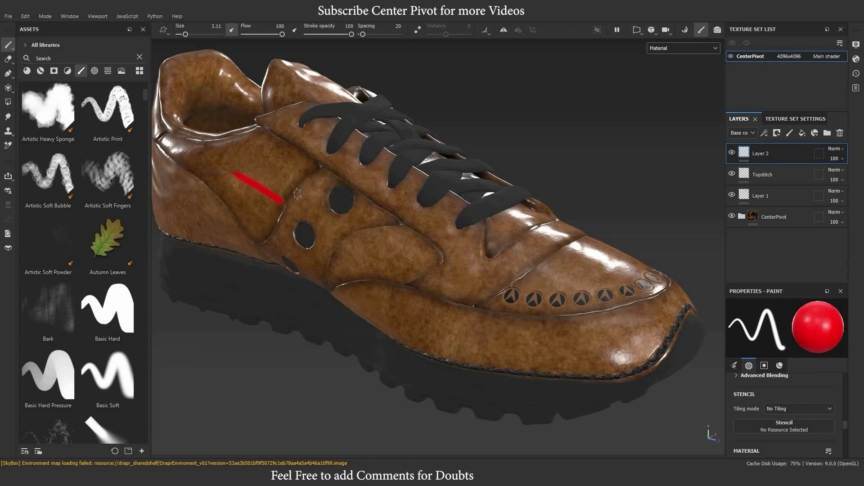
Change the brush material to a dark red and delete the layer holding the test stroke.
right_click(587, 150)
scroll(656, 198, "down", 1)
left_click(661, 190)
left_click(694, 231)
left_click(712, 249)
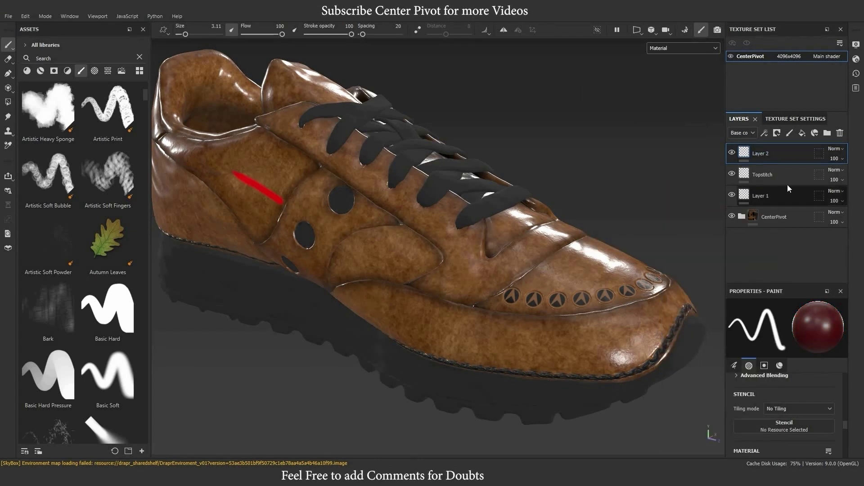
left_click(840, 132)
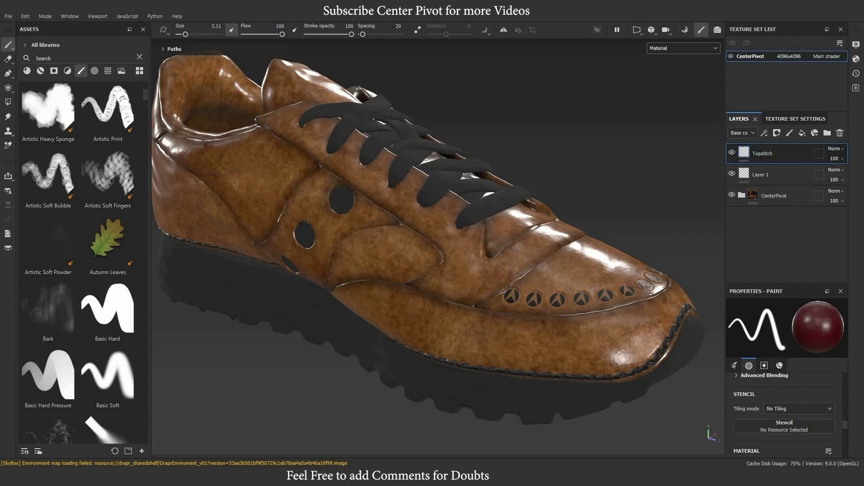
Activate the Paint along path tool and review the existing paths on the Topstitch layer and Layer 1.
scroll(428, 239, "down", 2)
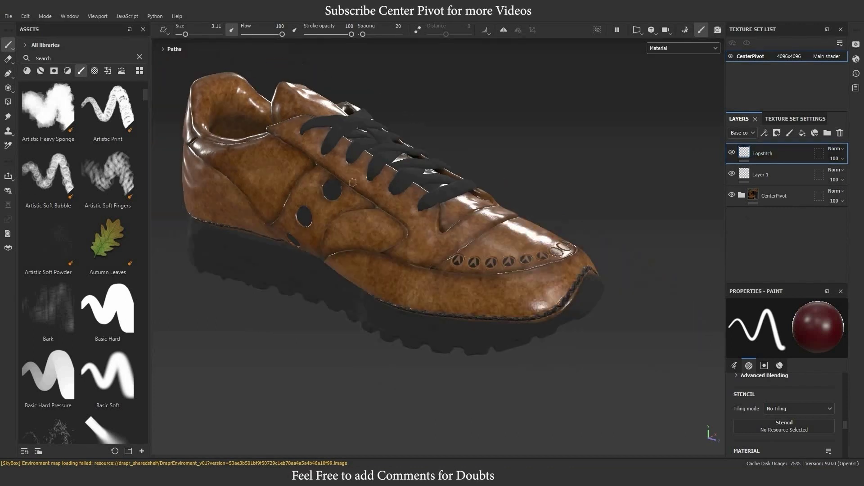
left_click_drag(402, 189, 291, 214, "alt")
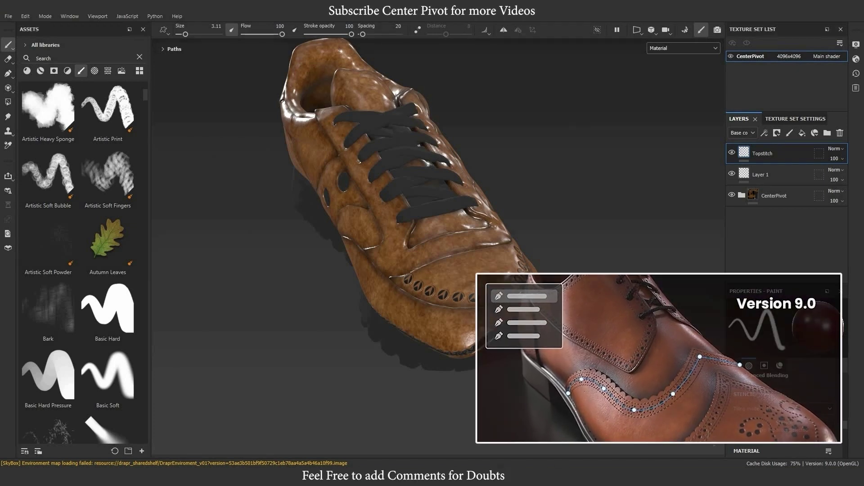
left_click(8, 74)
left_click(8, 73)
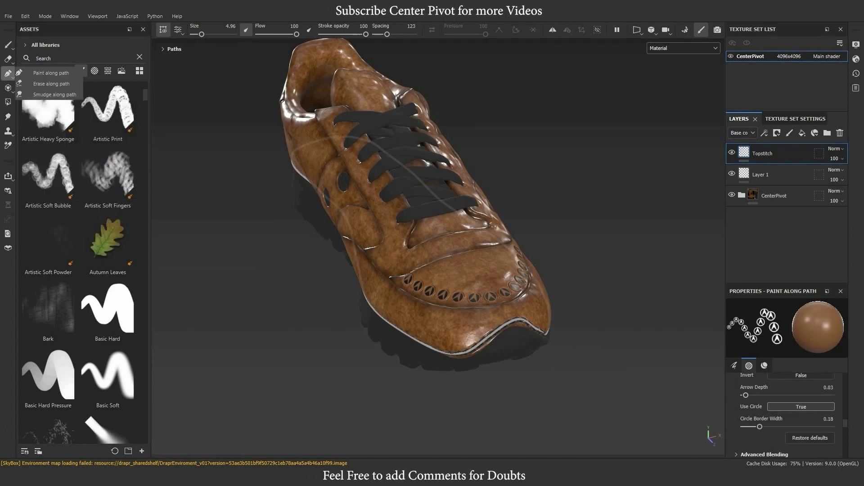
left_click_drag(381, 253, 397, 227, "alt")
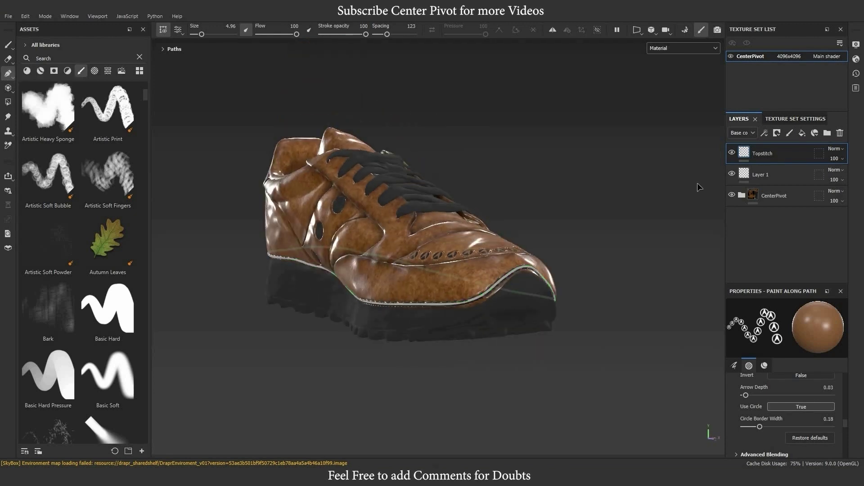
left_click(778, 177)
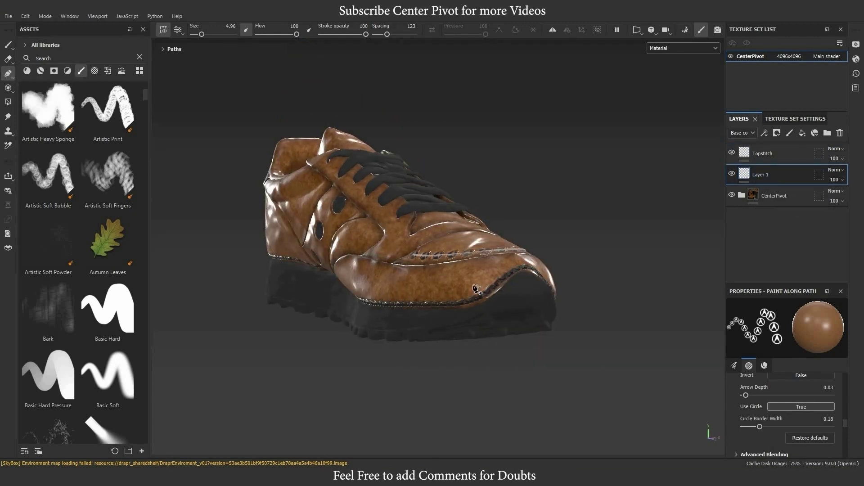
left_click_drag(562, 311, 546, 206, "alt")
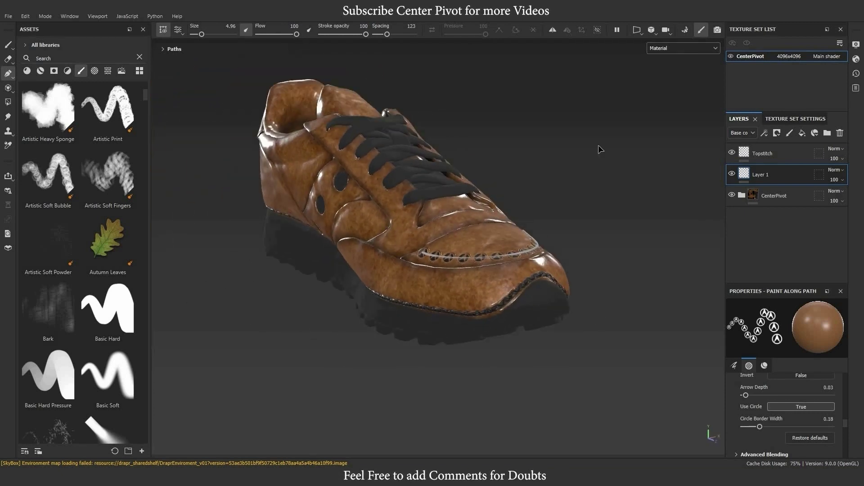
scroll(554, 272, "up", 3)
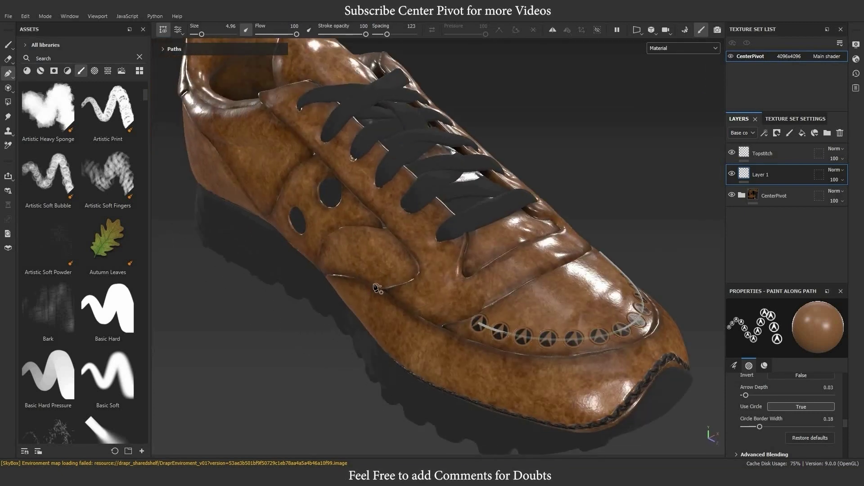
Add a paint layer above Topstitch and draw a straight two-point path across the shoe's side panel.
left_click(783, 151)
left_click(789, 133)
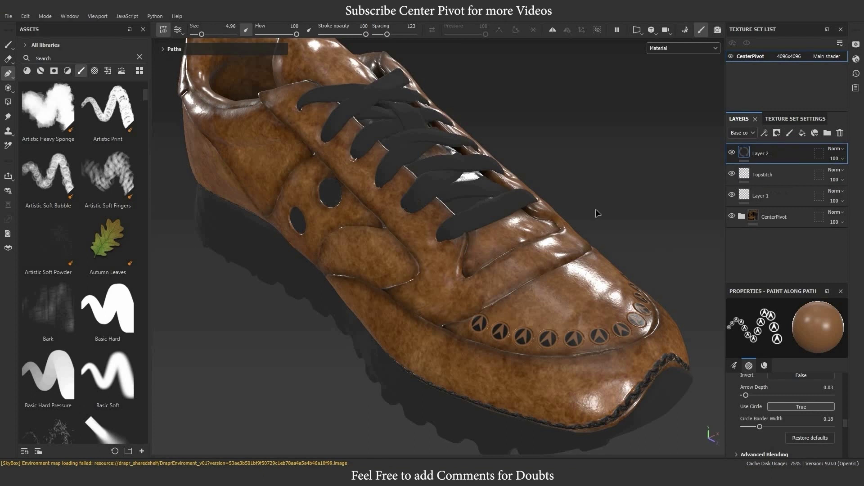
left_click(443, 293)
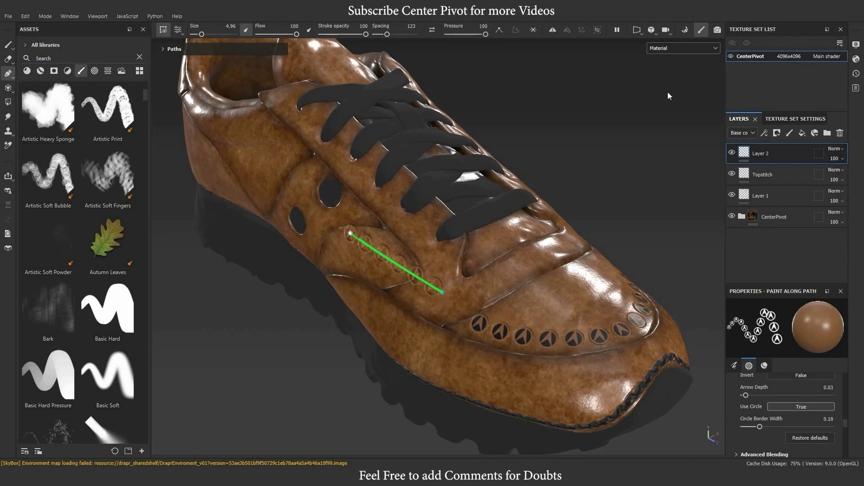
Show the 3D and 2D views side by side, return to the 3D view only, and inspect the path.
key("F1")
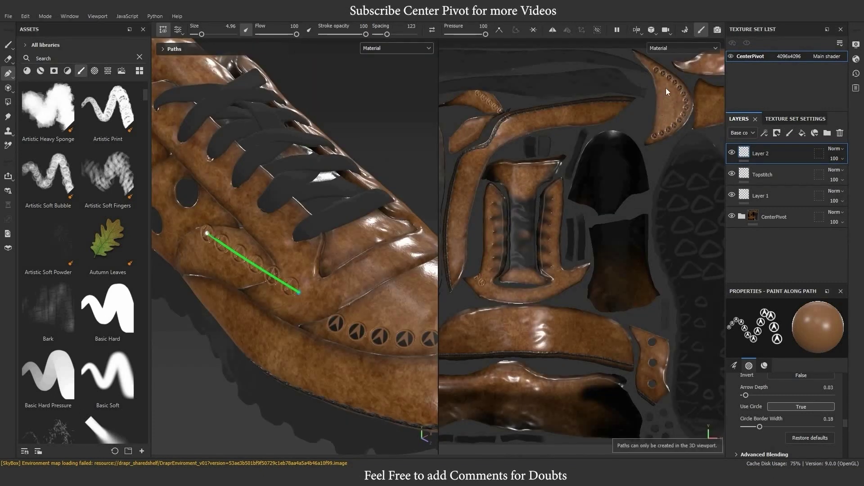
key("F2")
scroll(440, 268, "up", 2)
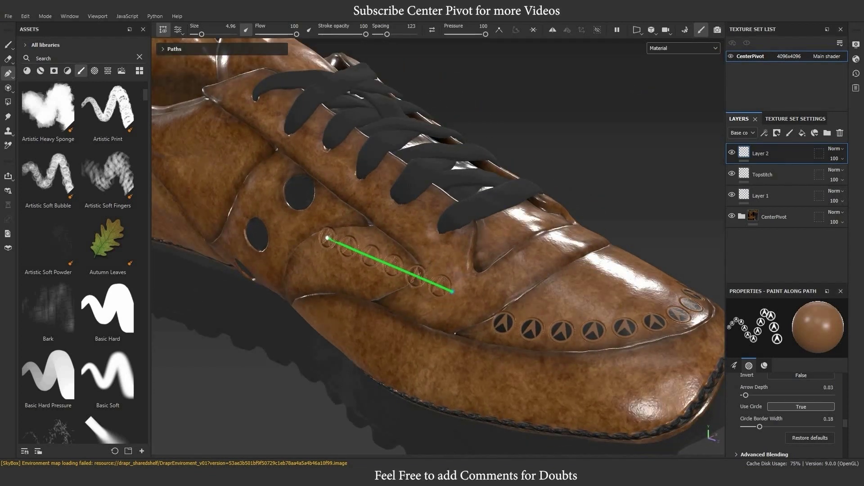
scroll(378, 184, "down", 2)
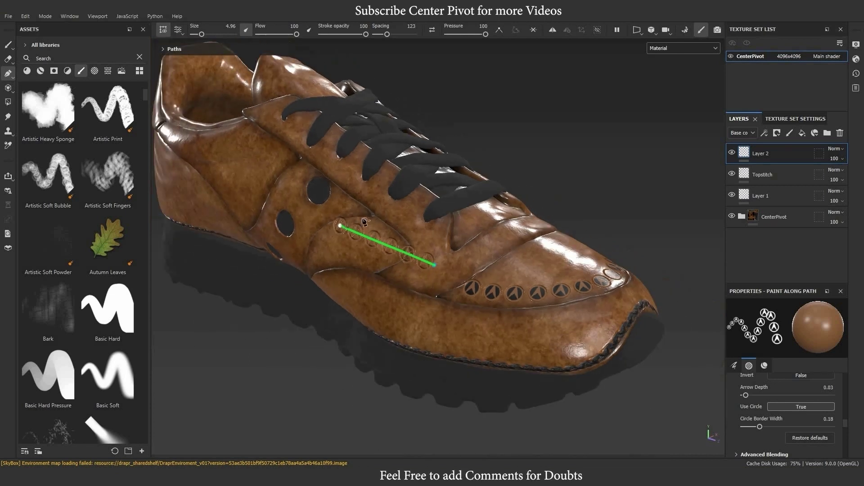
Change the path's material color to black and shorten the path by moving its end point inside the side panel.
left_click_drag(364, 222, 435, 216, "alt")
scroll(492, 252, "up", 3)
right_click(517, 161)
left_click(609, 233)
left_click_drag(639, 250, 620, 325)
left_click(662, 143)
left_click_drag(516, 260, 439, 243)
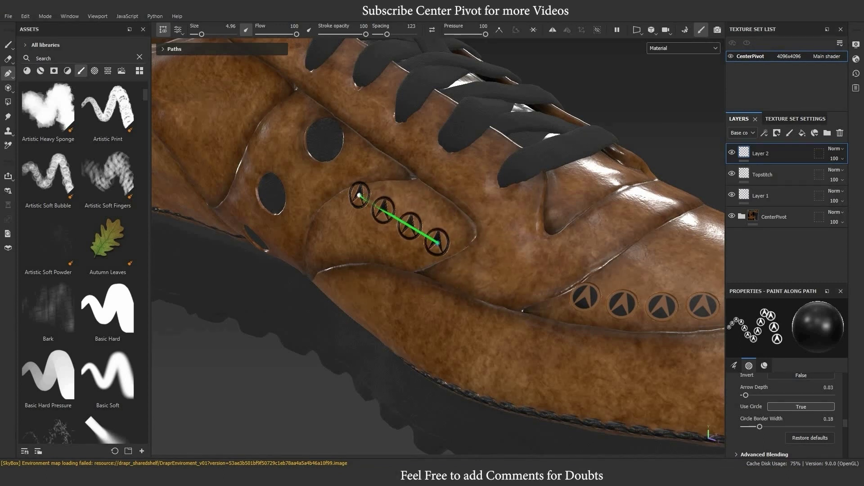
Switch the path brush to Basic Hard and delete the path on the side panel.
scroll(351, 209, "down", 10)
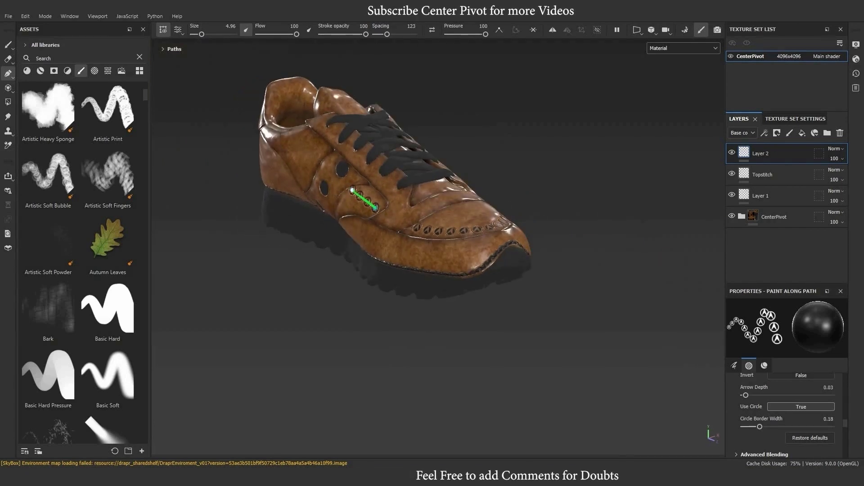
scroll(402, 197, "up", 3)
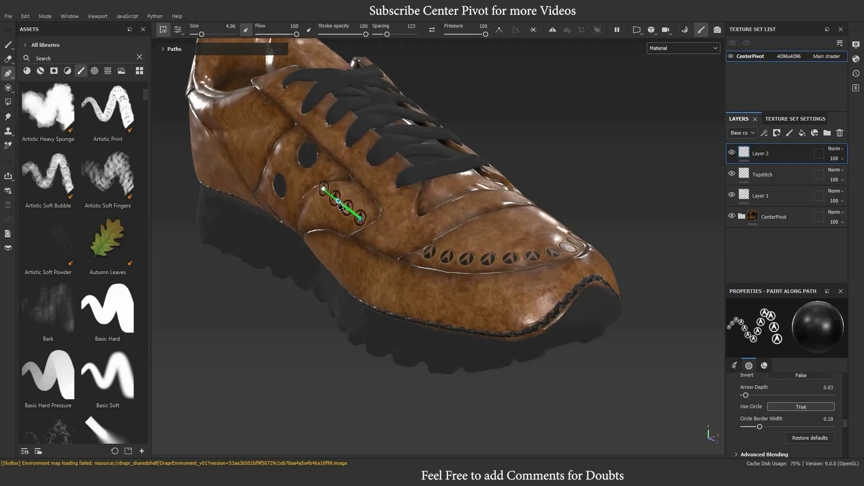
right_click(402, 197)
left_click(107, 310)
mouse_move(407, 270)
left_mouse_down("alt")
mouse_move(384, 288)
mouse_move(439, 276)
left_mouse_up("alt")
key("Delete")
Draw a path along the shoe's lower front panel and bend it downward with an added middle point.
left_click(394, 267)
left_click(516, 298)
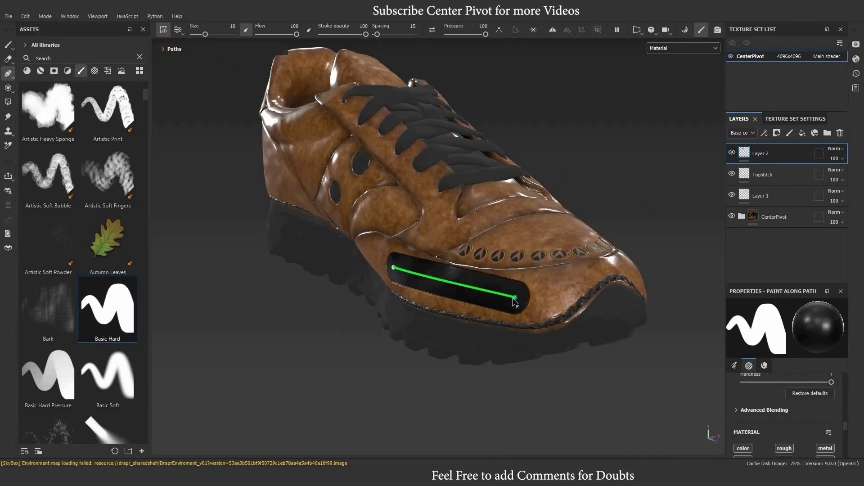
left_click_drag(451, 284, 450, 299)
left_click_drag(516, 298, 530, 295)
left_click_drag(448, 297, 449, 292)
Set the path's brush spacing to 132 and its size to 4.97 to form a row of separate dots.
left_click_drag(377, 34, 388, 37)
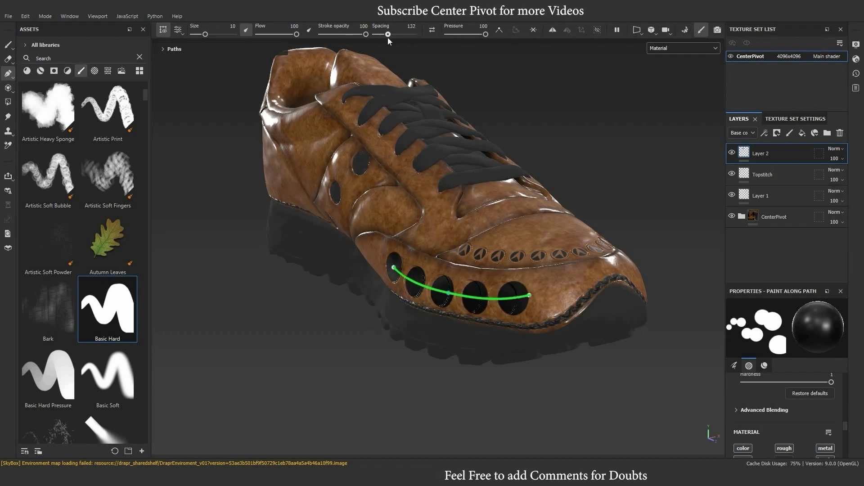
right_click(428, 171)
scroll(492, 185, "down", 5)
scroll(468, 223, "up", 15)
left_click_drag(464, 230, 457, 230)
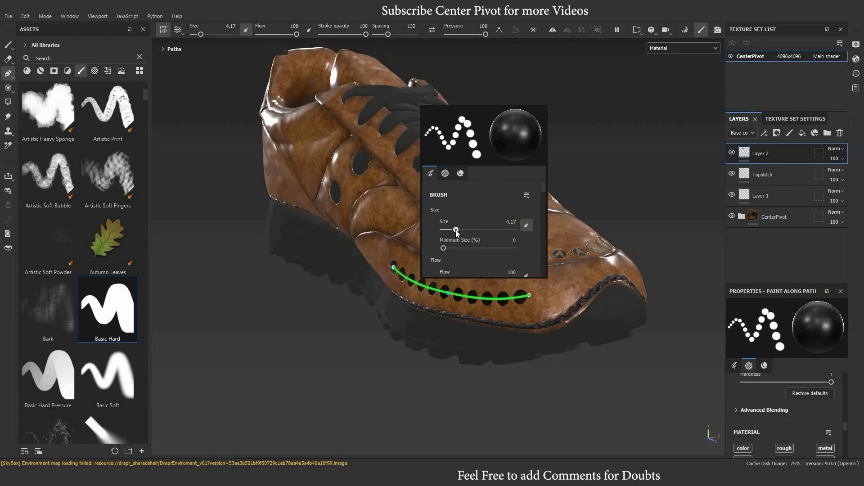
left_click(450, 306)
Delete the path's middle point and add a new one pulled downward to curve the path again.
scroll(450, 302, "up", 4)
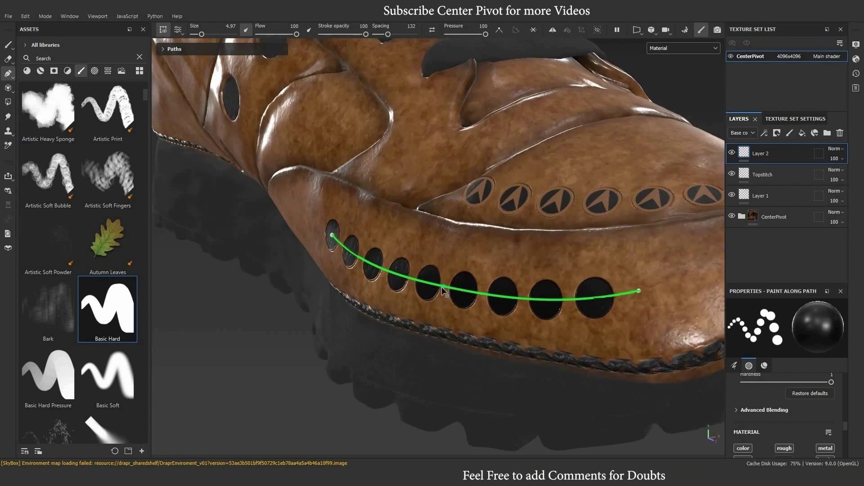
left_click(534, 30)
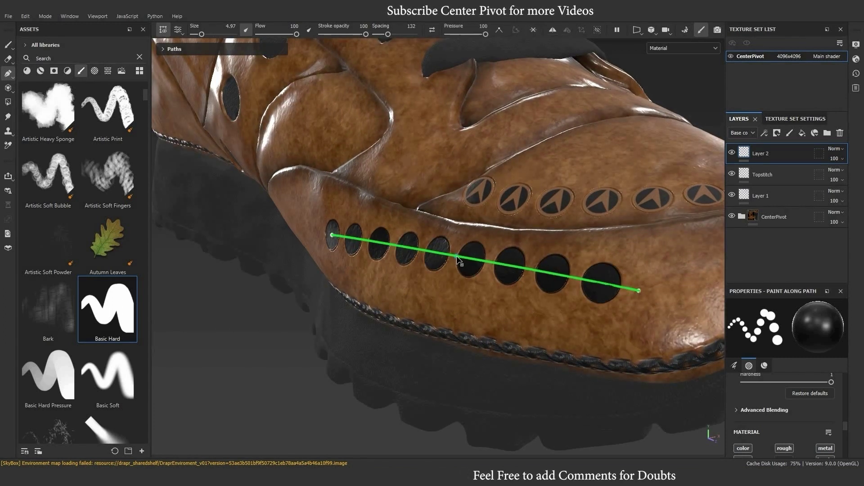
left_click_drag(457, 257, 456, 295)
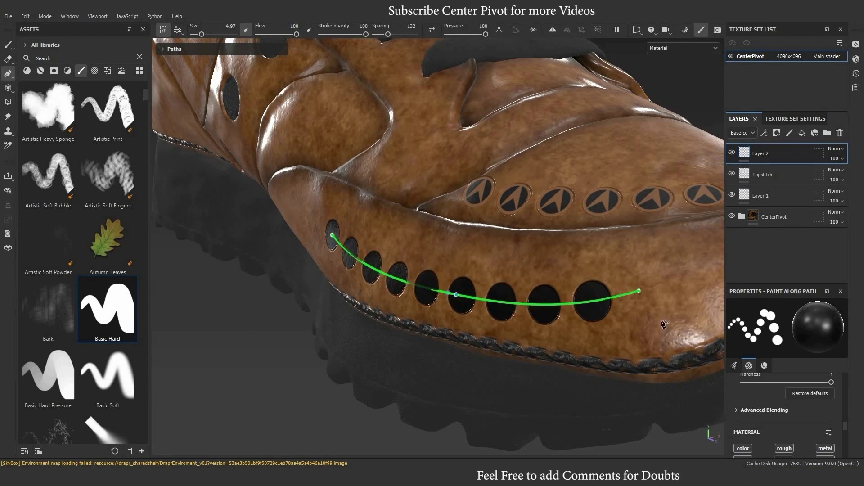
Replace the path brush's alpha with Arrow Head Smooth.
right_click(393, 284)
scroll(110, 328, "down", 6)
scroll(476, 324, "down", 4)
left_click(475, 314)
left_click(508, 361)
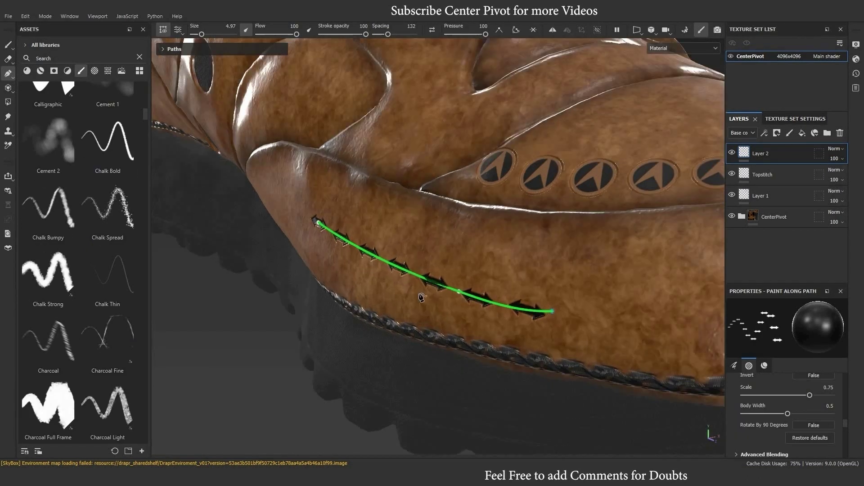
right_click(454, 288)
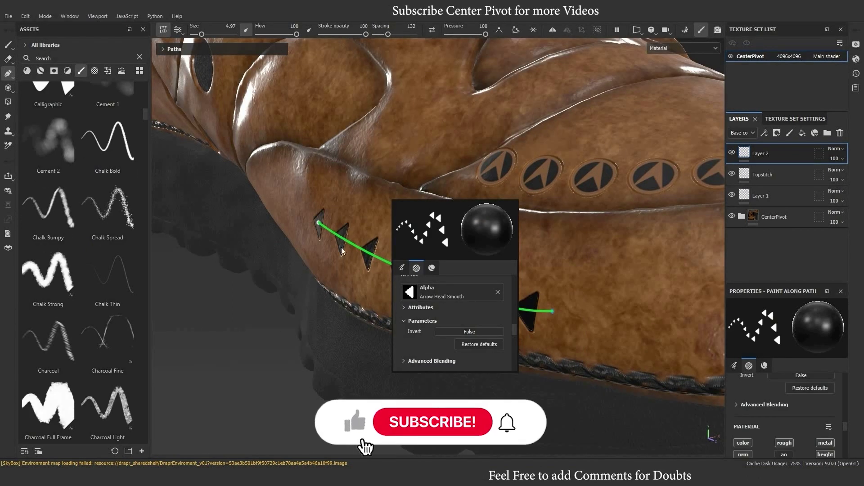
Set the path material's roughness to 0.5573 and pull the path's middle point upward.
left_click(431, 268)
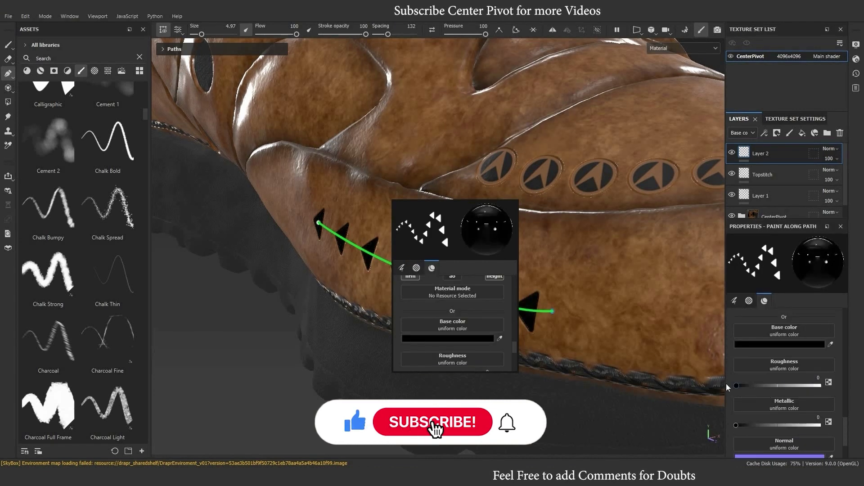
left_click_drag(736, 386, 783, 385)
scroll(765, 386, "down", 2)
left_click(578, 432)
left_click_drag(459, 293, 428, 229)
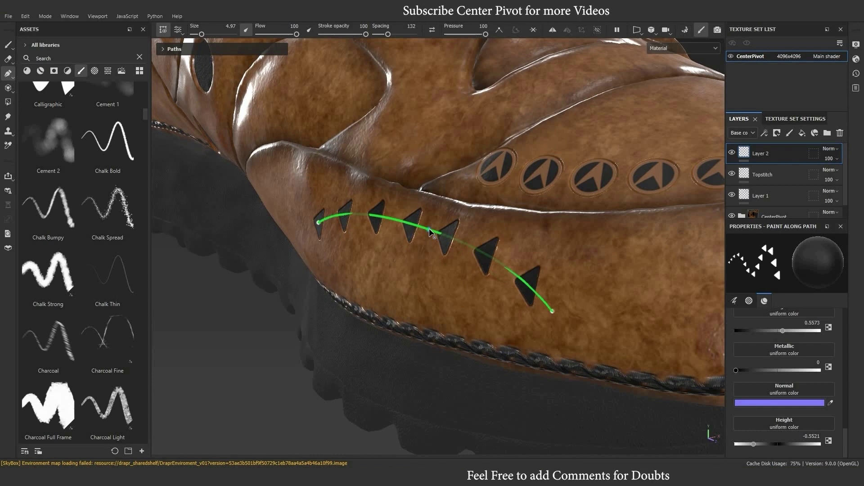
Try lowering the pressure at the first point of the arrowhead path.
scroll(428, 301, "down", 3)
left_click_drag(428, 300, 493, 238, "alt")
left_click(493, 236)
middle_click_drag(494, 237, 331, 329, "alt")
scroll(330, 330, "down", 2)
scroll(391, 351, "up", 3)
scroll(430, 352, "up", 2)
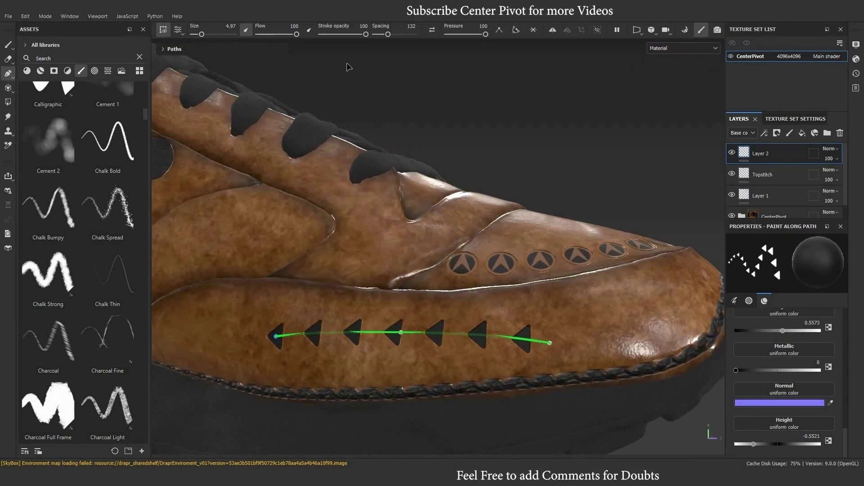
left_click_drag(484, 35, 460, 35)
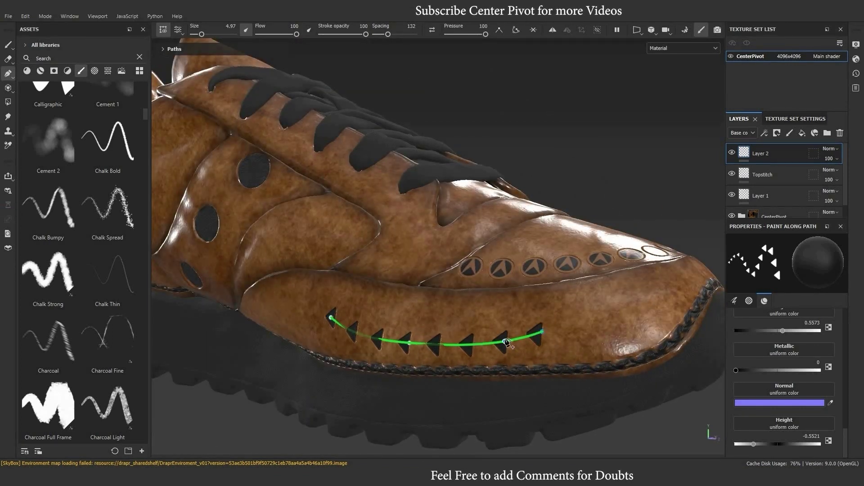
Erase part of the arrowhead row with a U-shaped Erase along path stroke through three points.
left_click(9, 74)
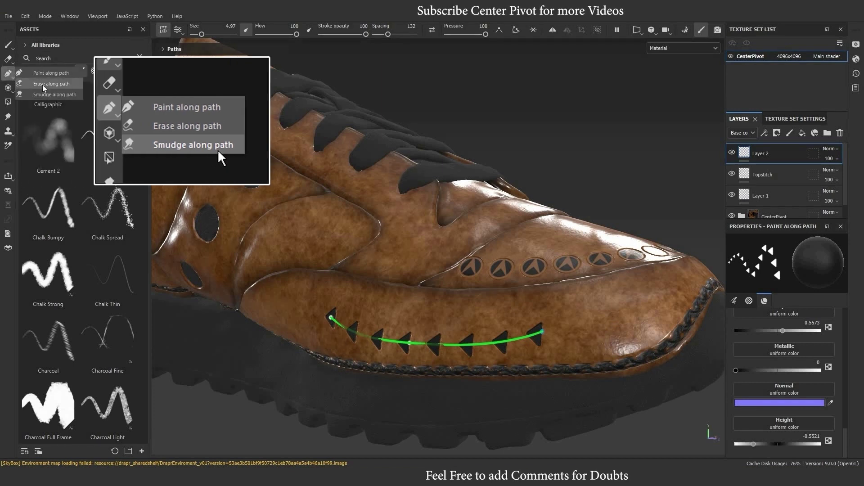
left_click(41, 84)
left_click(427, 393)
left_click(490, 307)
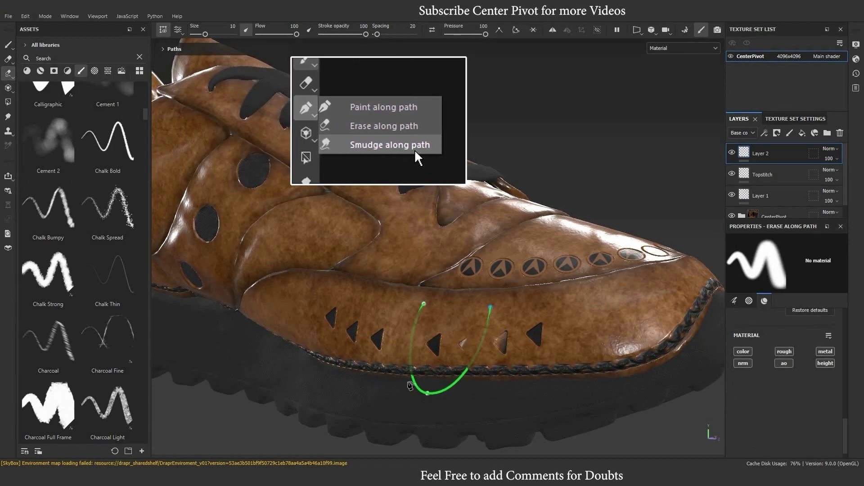
Move the erase path's end point toward the circled arrows, and shift the arrowhead path's middle point toward the toe using Paint along path.
mouse_move(490, 307)
left_mouse_down()
mouse_move(588, 315)
mouse_move(546, 272)
mouse_move(472, 268)
mouse_move(531, 274)
left_mouse_up()
right_click(9, 77)
left_click(10, 77)
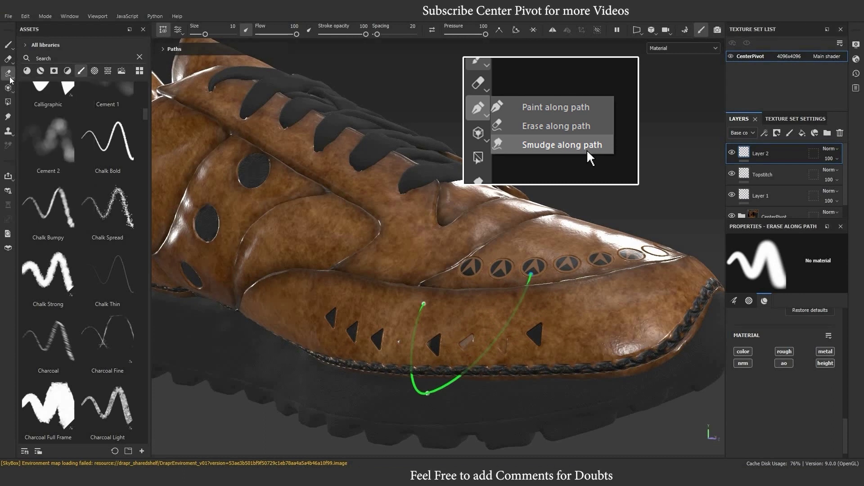
left_click(38, 96)
left_click(438, 352)
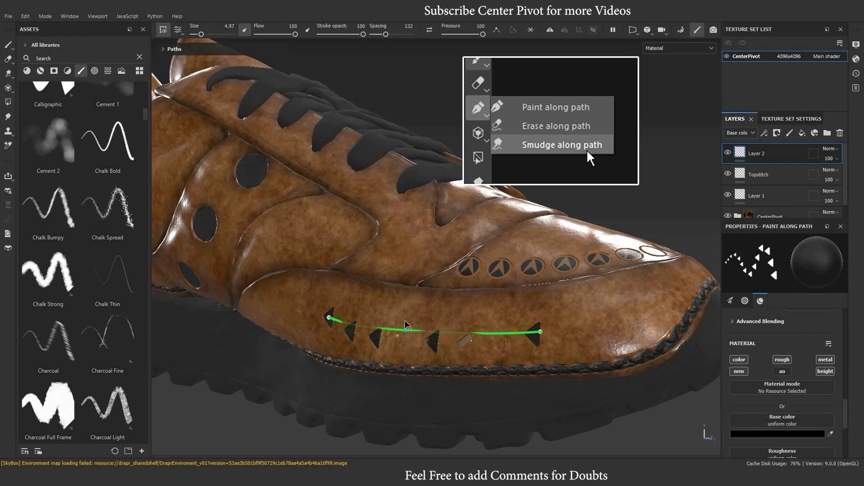
left_click_drag(406, 337, 498, 337)
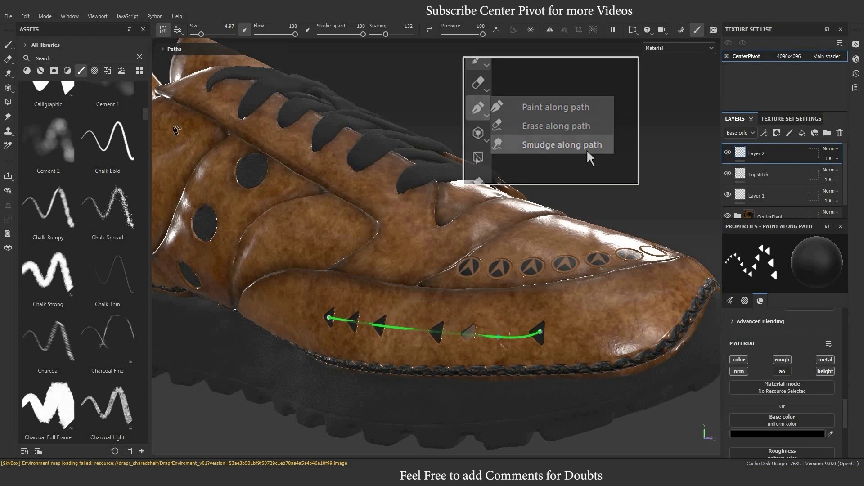
Delete the erase path and move the arrowhead path's first point outward toward the heel.
left_click(164, 49)
left_click(189, 61)
key("Delete")
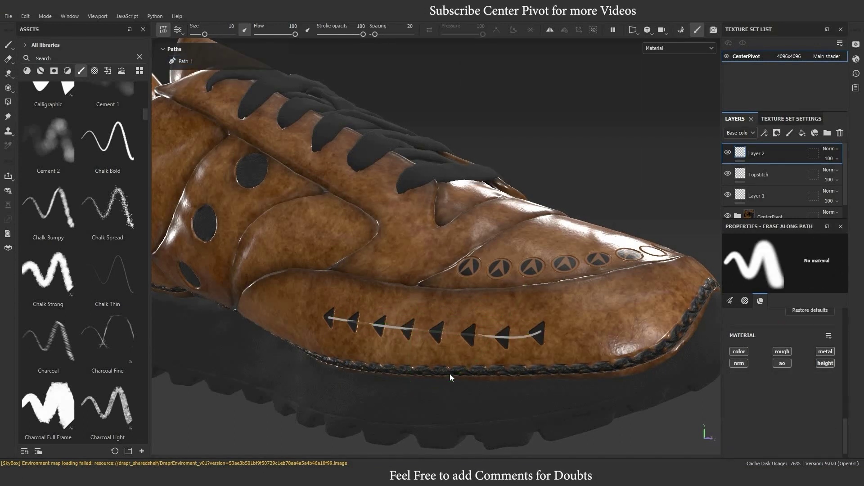
left_click(395, 330)
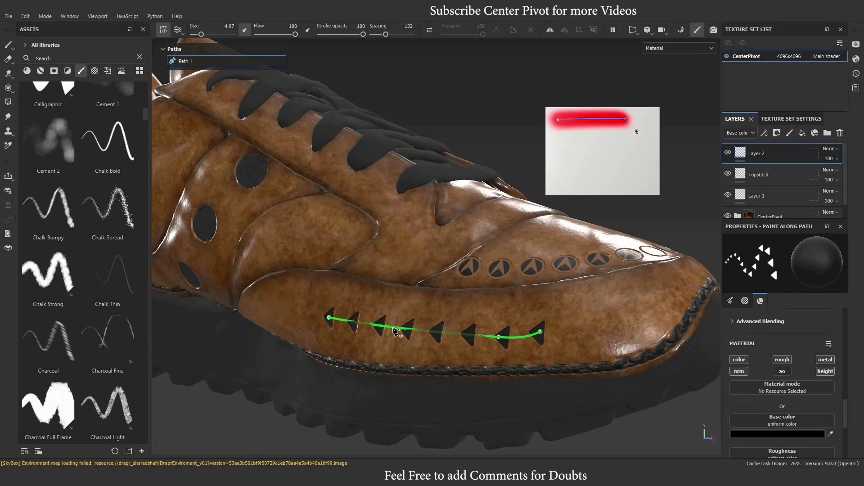
mouse_move(328, 317)
left_mouse_down()
mouse_move(323, 325)
mouse_move(280, 315)
mouse_move(338, 322)
mouse_move(310, 326)
mouse_move(313, 319)
left_mouse_up()
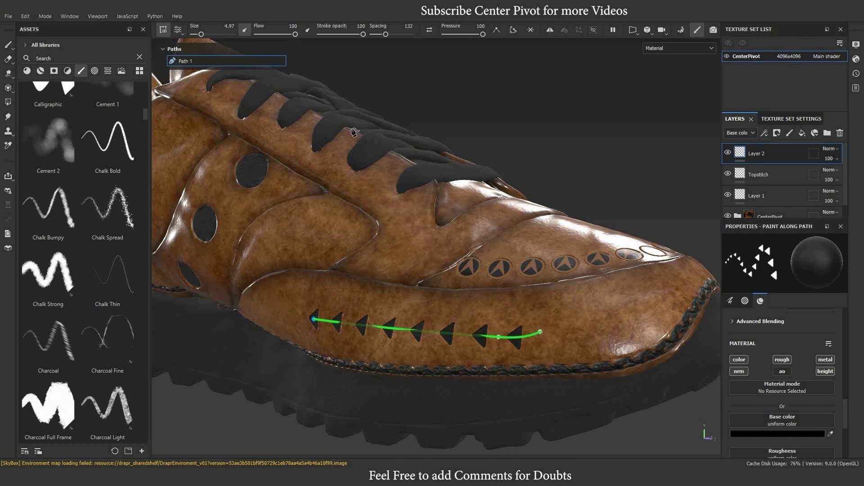
Adjust the path display settings to show larger points and a darker path line.
left_click(178, 30)
left_click(256, 95)
left_click(265, 81)
left_click(253, 93)
left_click(254, 84)
left_click(250, 107)
left_click(294, 96)
left_click(296, 107)
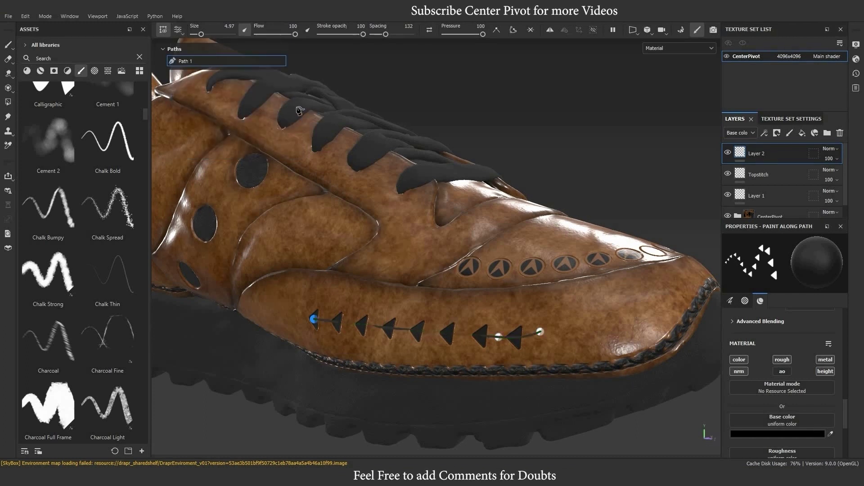
Change the path display colour to blue.
left_click(180, 33)
left_click(281, 96)
left_click(394, 135)
left_click(386, 115)
left_click(178, 124)
left_click(177, 123)
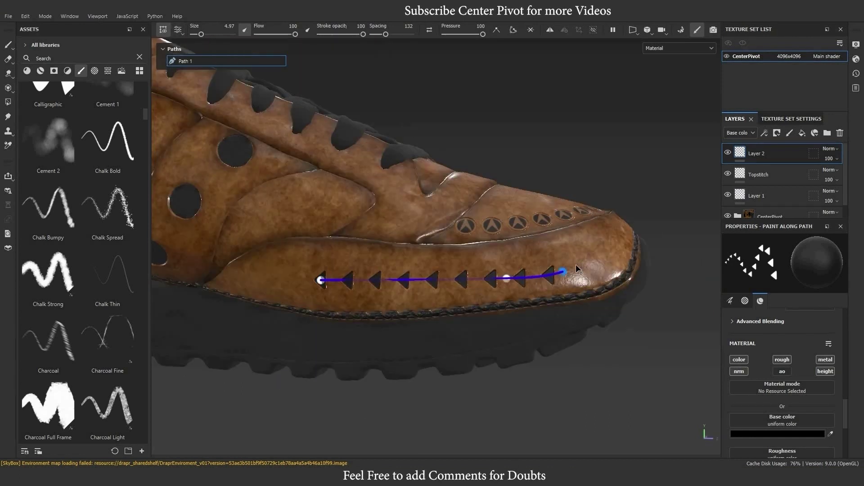
Search the brushes for "hard", apply Basic Hard to the path, and set size 4.97 with spacing 186.
left_click(560, 298)
scroll(40, 365, "down", 5)
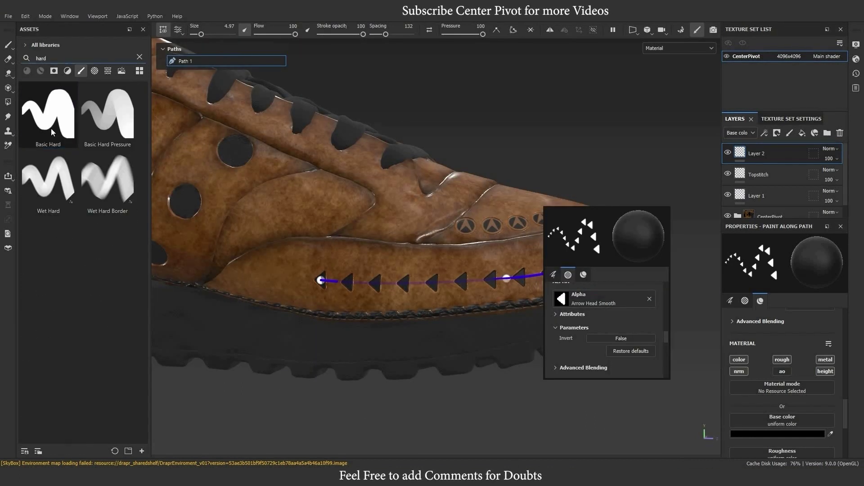
left_click(49, 114)
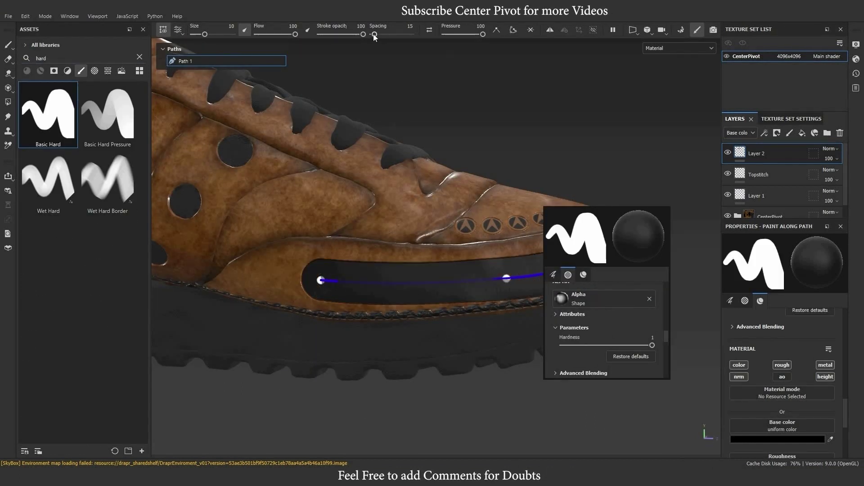
left_click_drag(574, 332, 579, 331)
scroll(407, 295, "up", 3)
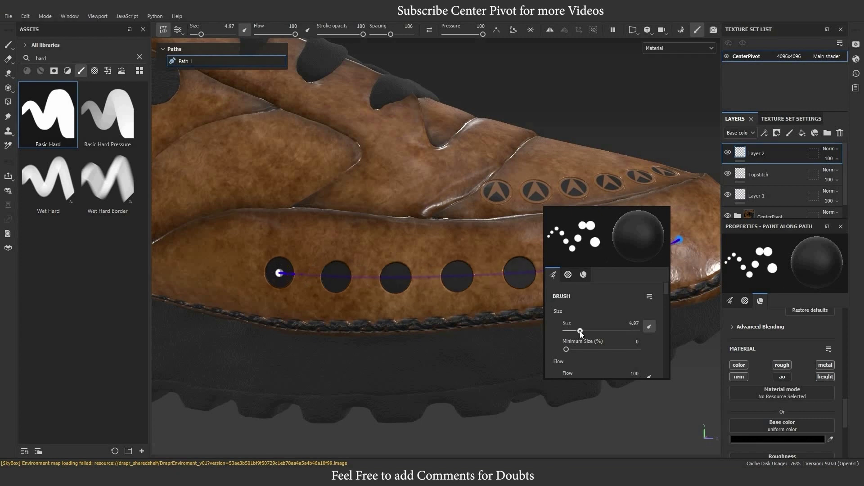
Duplicate Path 1 and set the copy's brush alpha to Arrow Circle.
right_click(209, 61)
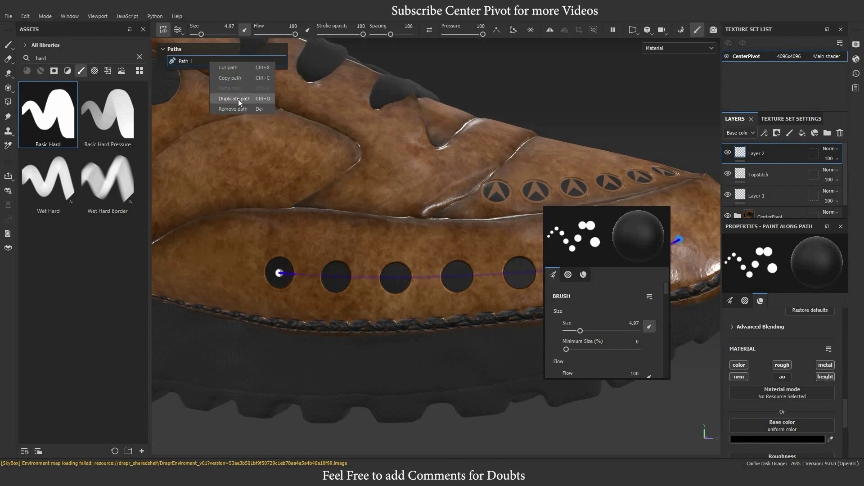
left_click(239, 99)
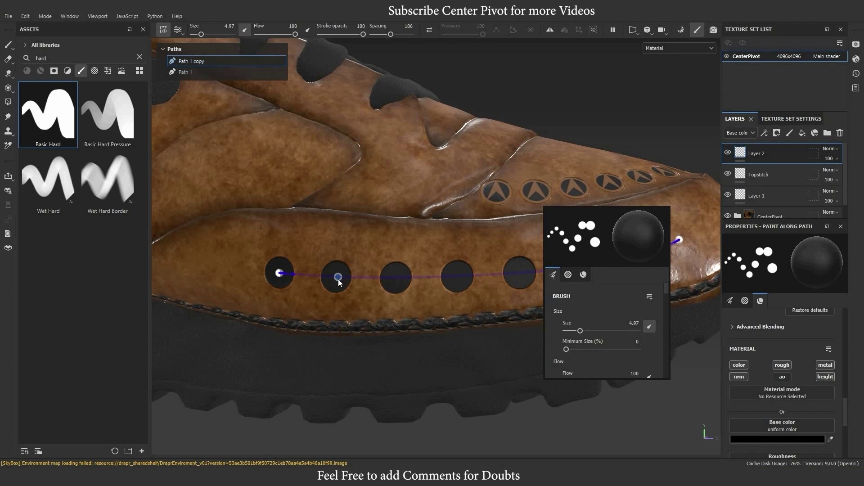
left_click(339, 278)
scroll(386, 332, "down", 5)
scroll(395, 341, "down", 3)
left_click(389, 336)
left_click(495, 376)
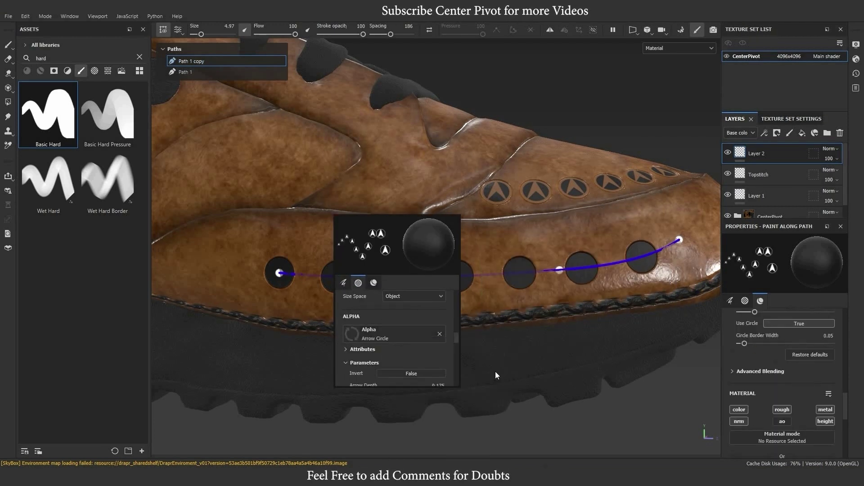
Give the copied path a base color sampled from the leather, roughness 0.8878 and height 0.5510.
scroll(382, 334, "up", 3)
scroll(382, 334, "down", 8)
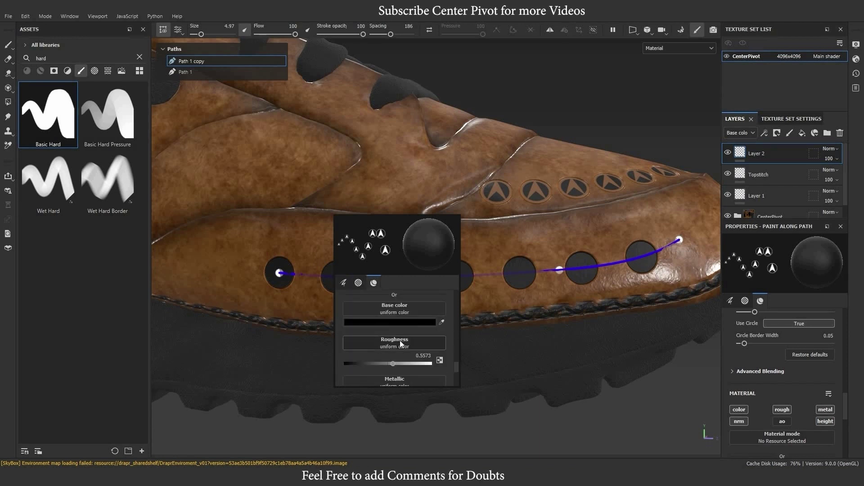
left_click(433, 322)
left_click(529, 324)
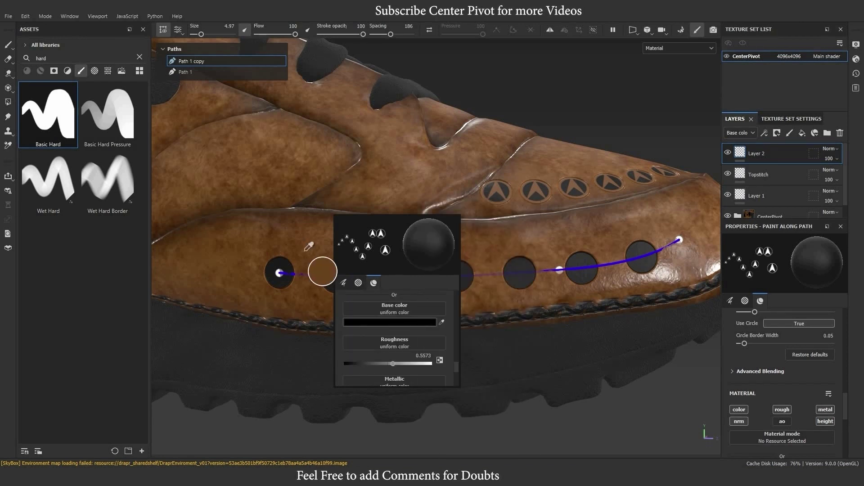
left_click(304, 252)
left_click_drag(393, 363, 418, 364)
scroll(396, 346, "down", 3)
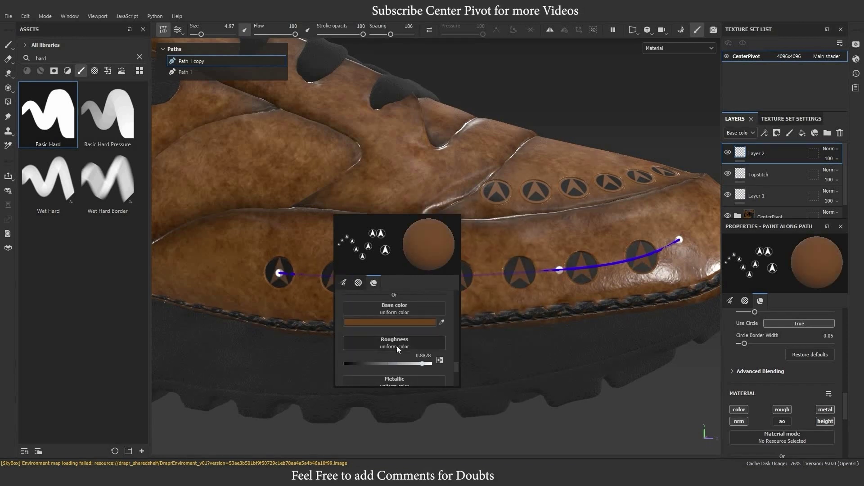
left_click(412, 371)
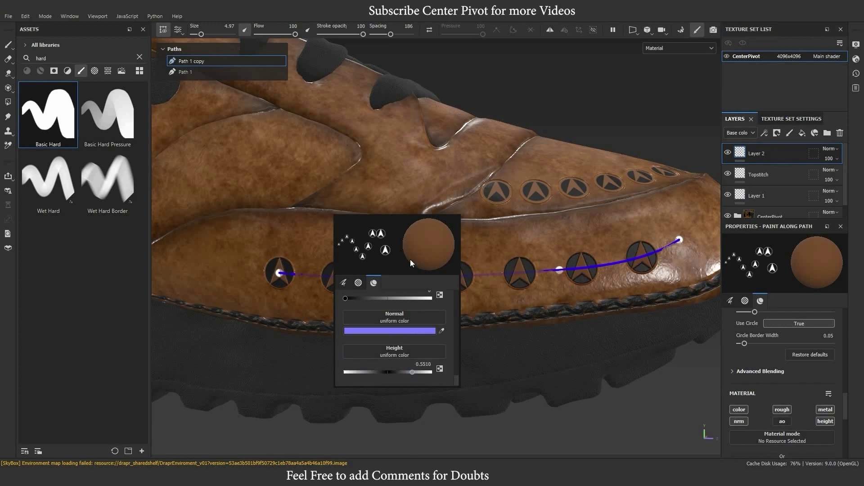
left_click_drag(492, 131, 446, 274, "alt")
scroll(549, 266, "up", 3)
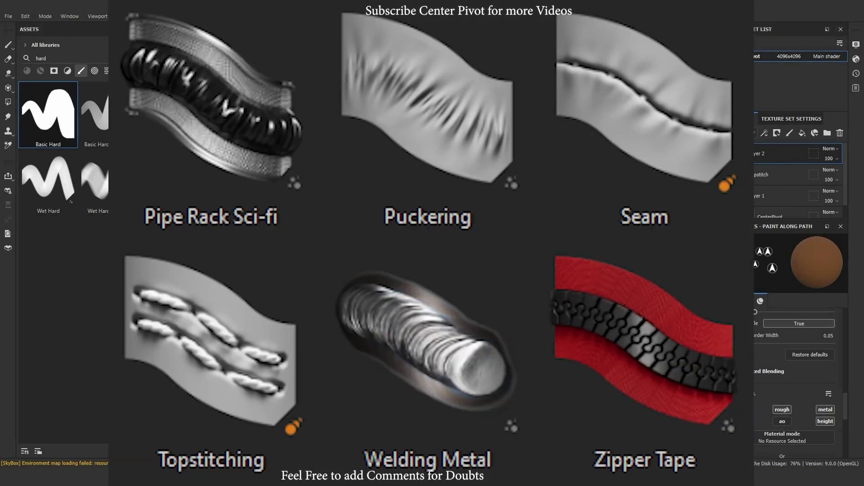
Search the brushes for topstitching and apply the Topstitching brush to the path on the heel.
left_click(772, 211)
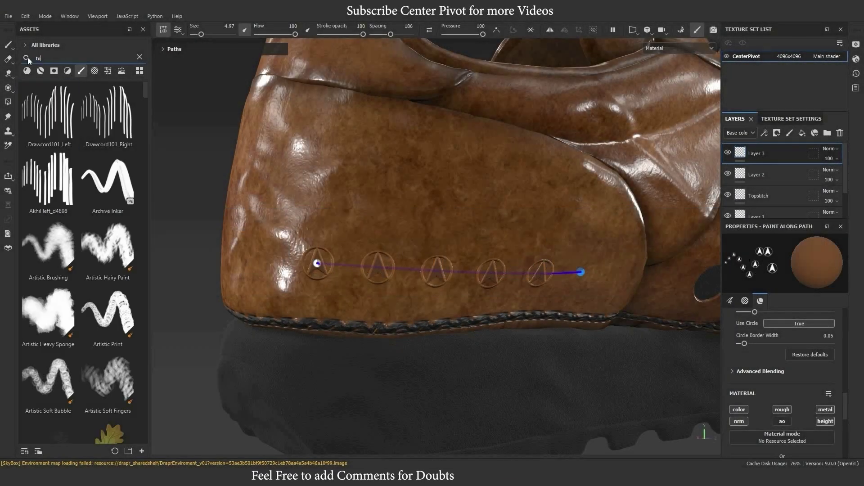
type("pstitchig")
left_click(48, 114)
scroll(378, 206, "up", 3)
mouse_move(421, 233)
left_mouse_down("alt")
mouse_move(475, 270)
mouse_move(654, 228)
left_mouse_up("alt")
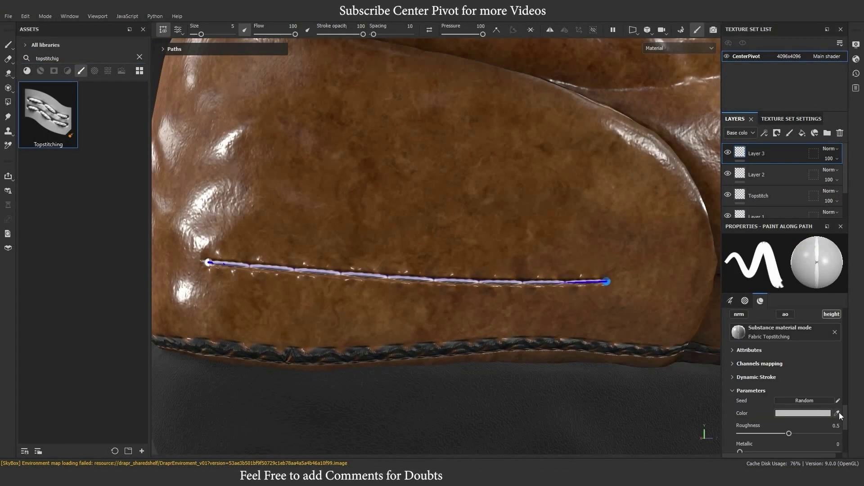
Set the heel stitching's color to black and its category to Decorative.
left_click(803, 412)
left_click(815, 198)
scroll(798, 388, "down", 3)
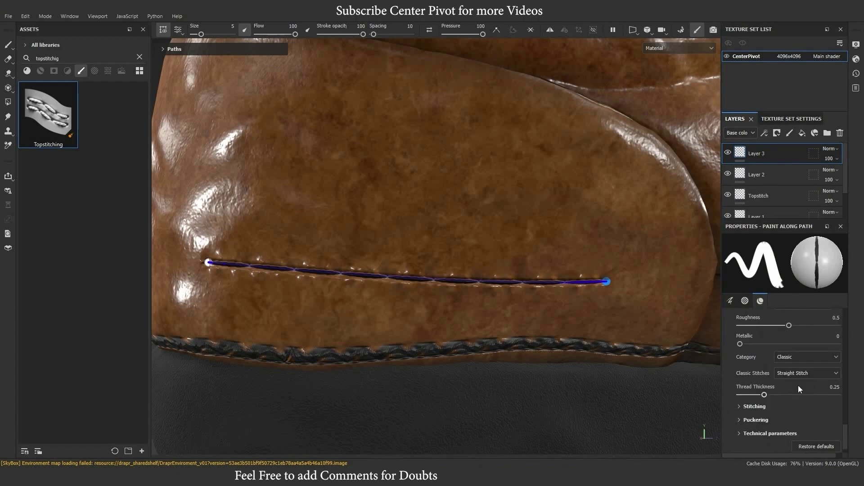
left_click(799, 359)
left_click(805, 374)
left_click(798, 394)
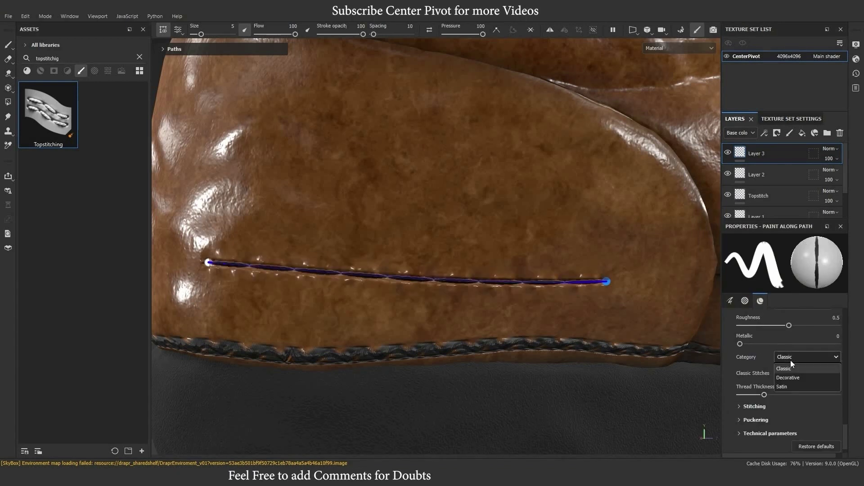
left_click(788, 378)
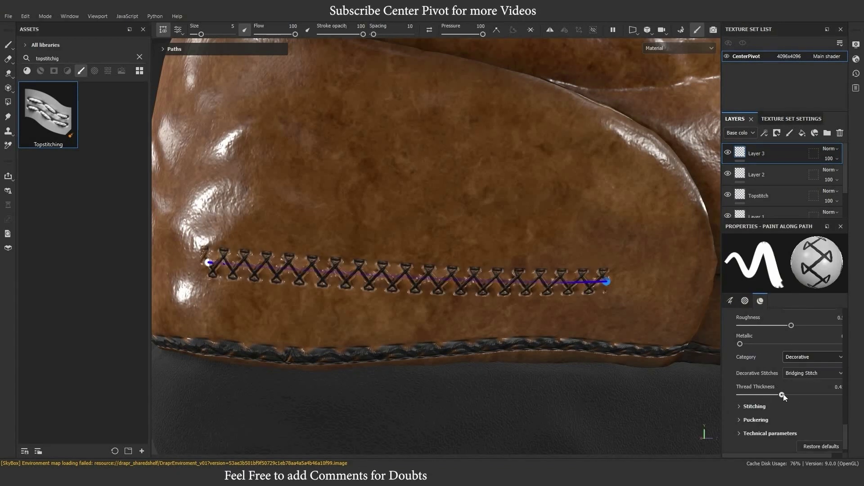
Increase the stitching's thread thickness and adjust its puckering intensity, extending the heel path's end point toward the toe.
left_click_drag(782, 395, 794, 395)
left_click(751, 420)
scroll(763, 388, "down", 2)
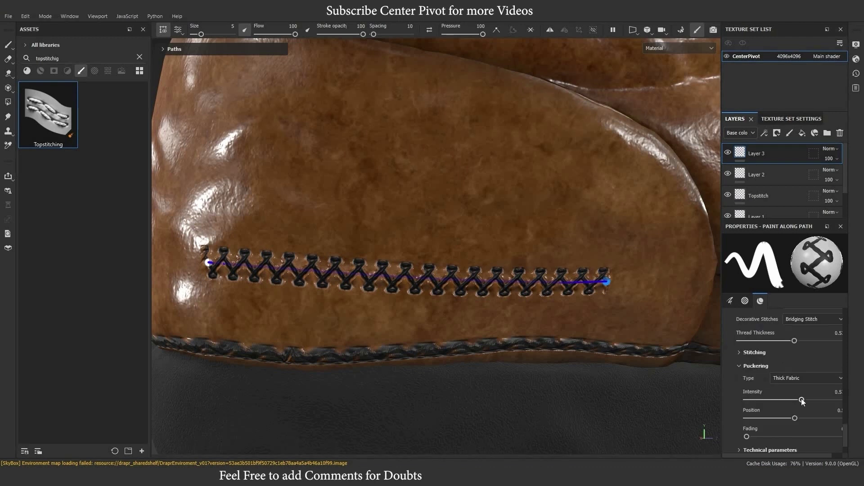
left_click_drag(607, 282, 648, 286)
scroll(456, 270, "down", 4)
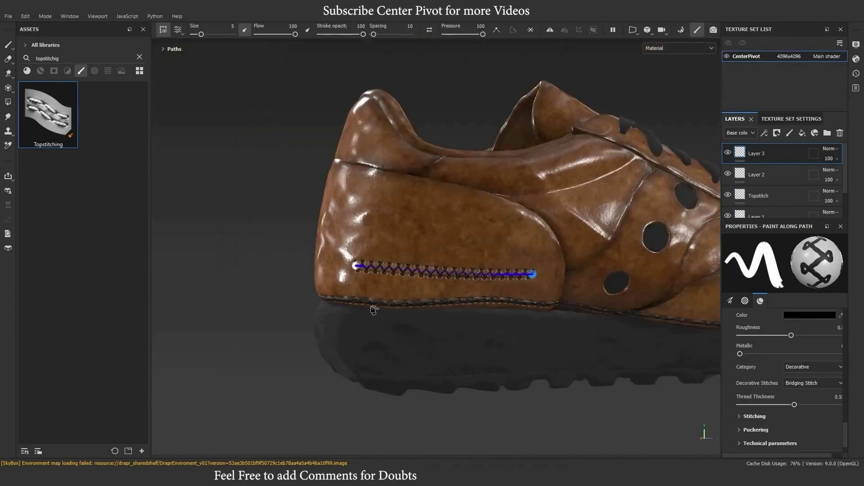
Select the Topstitch layer and examine its stitched path along the shoe's sole edge.
left_click_drag(374, 308, 442, 312, "alt")
scroll(442, 312, "up", 3)
left_click(770, 195)
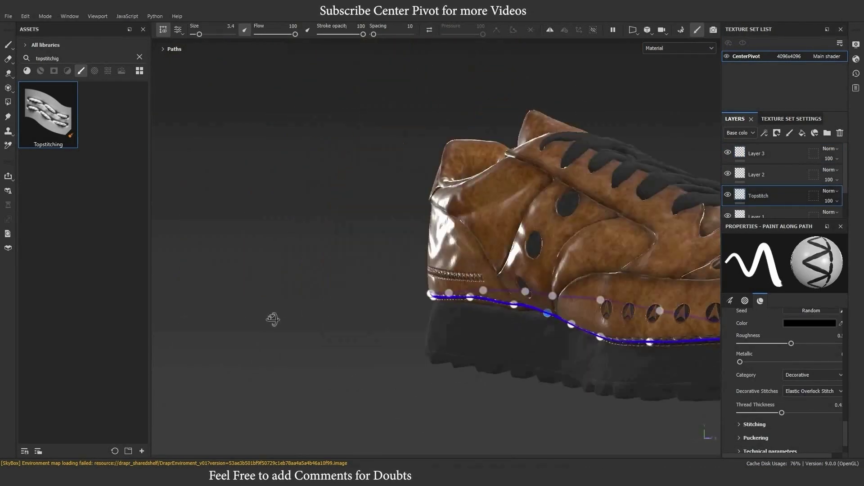
scroll(774, 214, "down", 2)
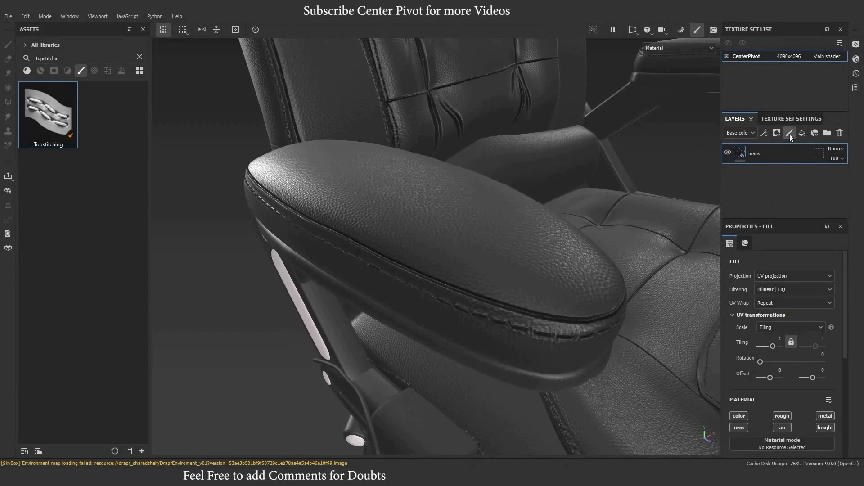
Add a paint layer on the office chair and choose the Puckering brush for painting along a path.
left_click(789, 133)
type("Puckeri")
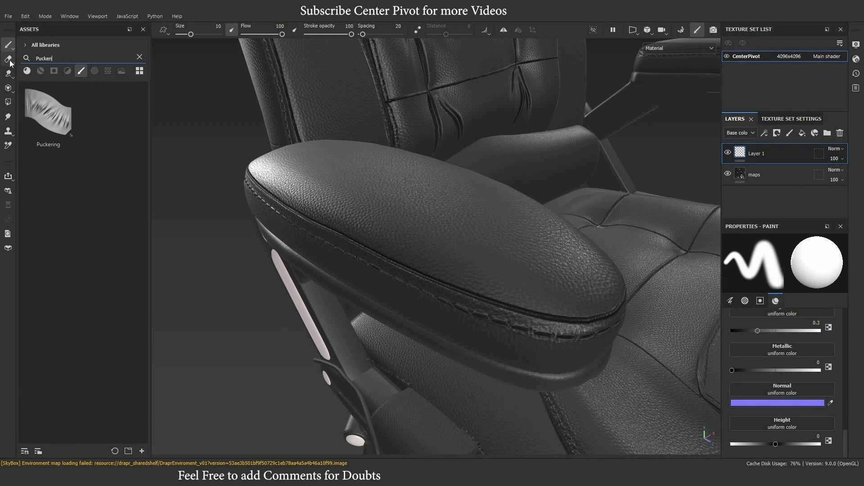
left_click(48, 114)
scroll(439, 249, "down", 2)
Start a Puckering path along the armrest's top seam, placing points down one side and around its end.
left_click_drag(439, 249, 364, 234, "alt")
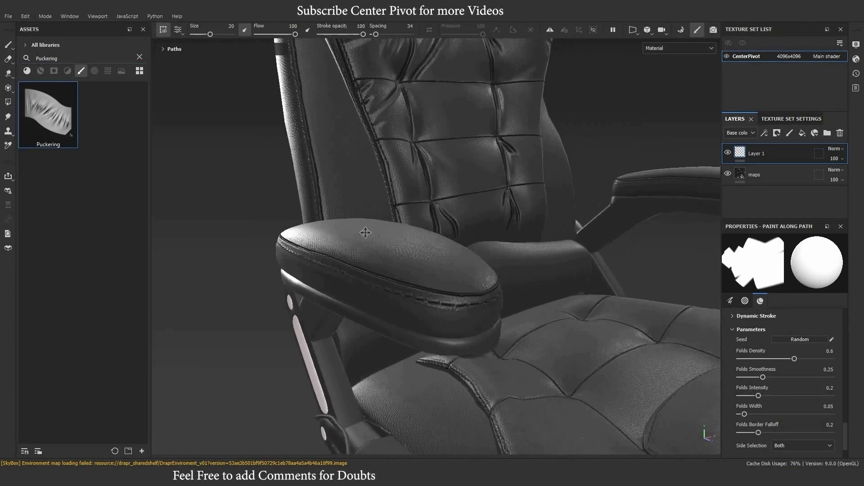
middle_click_drag(364, 234, 331, 243, "alt")
left_click_drag(305, 255, 298, 291, "alt")
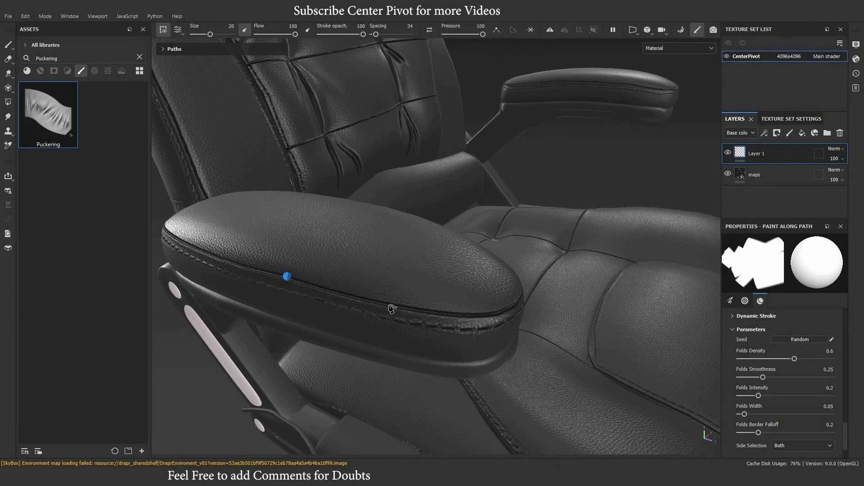
left_click(486, 314)
left_click_drag(486, 314, 504, 333, "alt")
left_click_drag(607, 296, 496, 307, "alt")
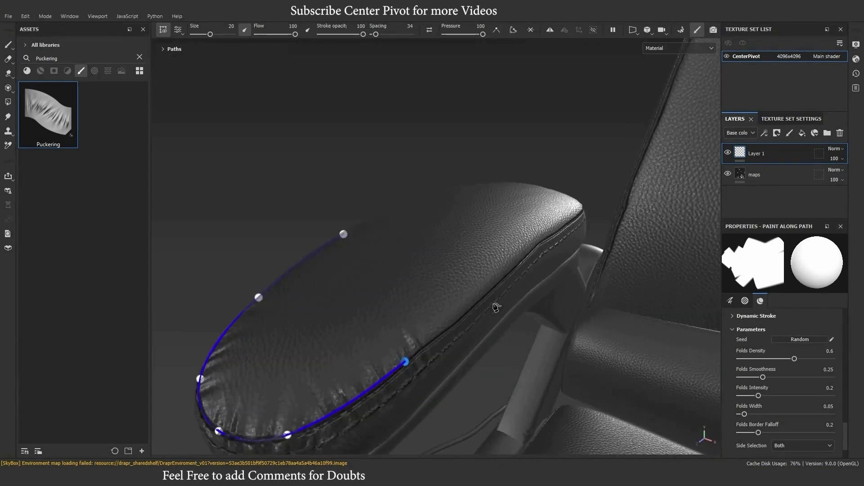
Continue the Puckering path along the armrest's opposite side and around the remaining end of the seam.
left_click(560, 229)
left_click_drag(561, 230, 446, 306, "alt")
left_click(543, 342)
left_click_drag(543, 341, 459, 351, "alt")
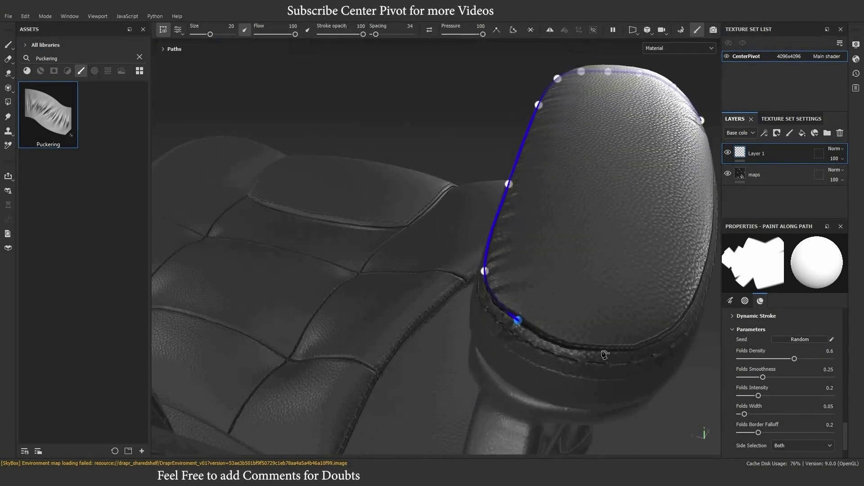
left_click(604, 355)
left_click(668, 343)
left_click_drag(668, 343, 495, 364, "alt")
Close the Puckering path into a continuous loop around the armrest's top.
left_click(512, 34)
left_click_drag(601, 136, 521, 275, "alt")
left_click(514, 31)
left_click(515, 31)
left_click(515, 30)
left_click(516, 30)
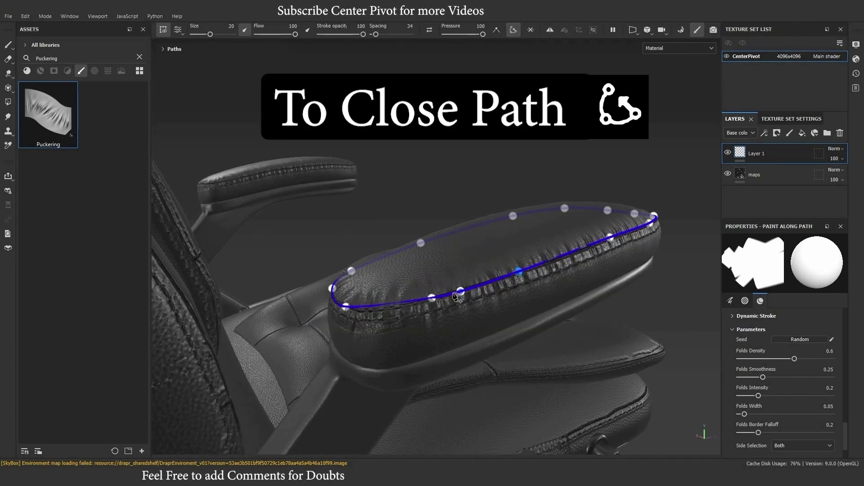
scroll(515, 276, "up", 3)
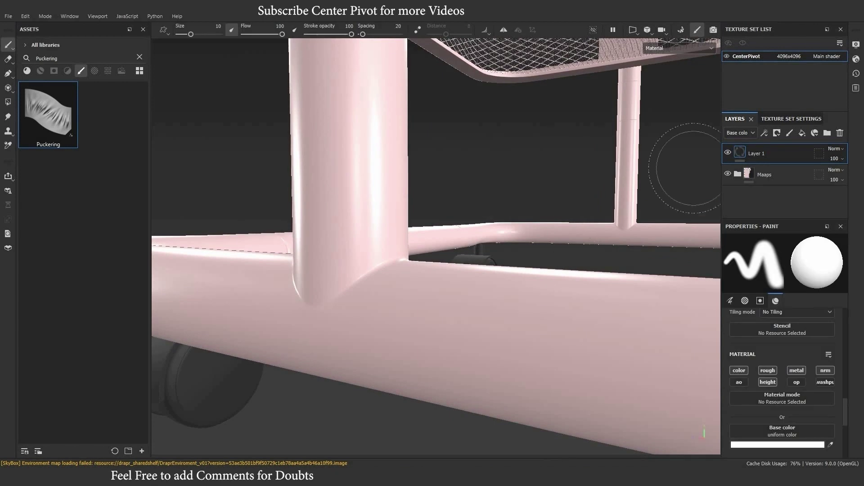
Activate the Path tool and find and select the Welding Metal brush in the asset library.
left_click(10, 72)
left_click_drag(59, 58, 1, 58)
type("weldinf")
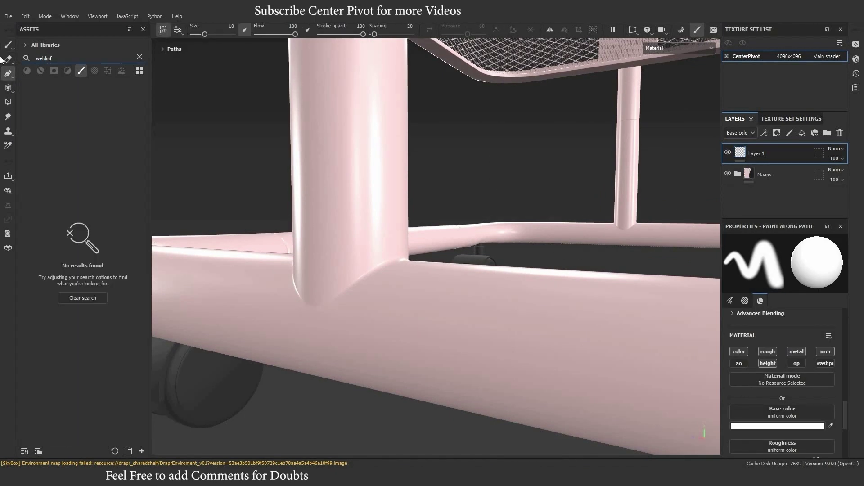
key("BackSpace")
type("g")
left_click(28, 112)
Place Welding Metal path points around the joint between the chair's vertical post and horizontal base tube.
left_click_drag(375, 276, 331, 298, "alt")
left_click(332, 298)
left_click(391, 259)
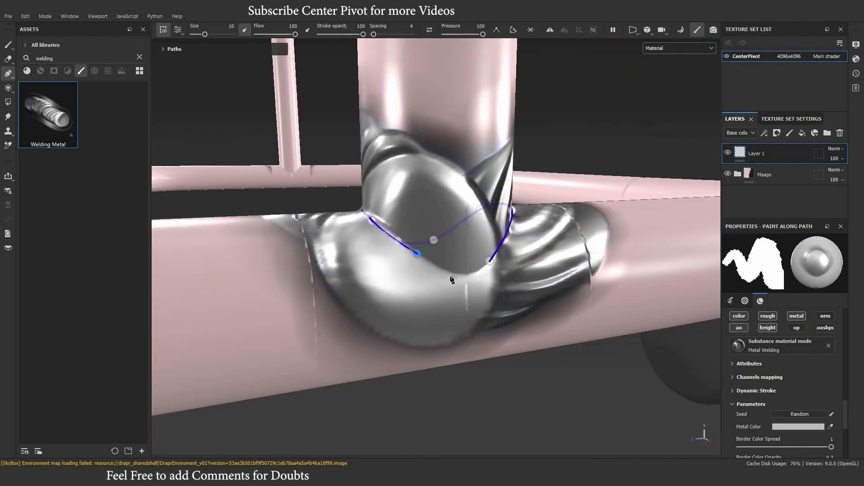
left_click(464, 275)
Set the weld brush size to 1.7 and sample the chair frame's pink as the Metal Color.
right_click(512, 155)
left_click_drag(559, 280, 542, 280)
scroll(576, 288, "down", 2)
left_click(551, 223)
scroll(576, 279, "down", 3)
left_click_drag(620, 269, 447, 167)
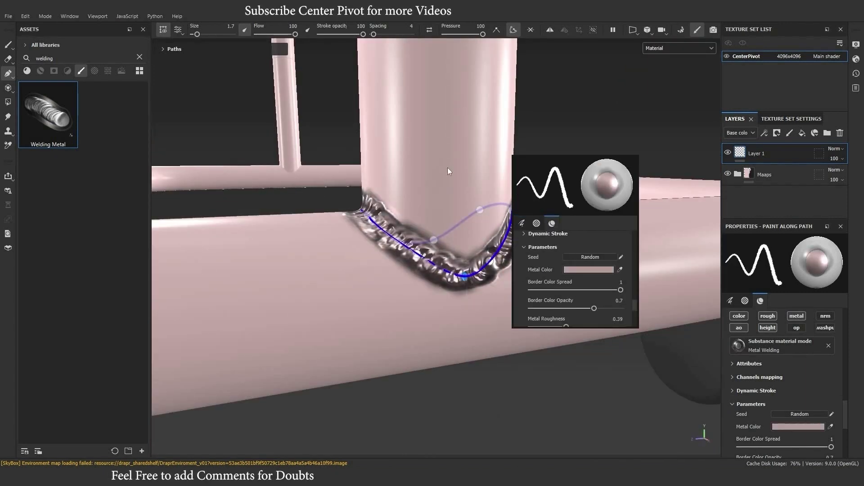
Select the weld's paint layer and switch the layer stack from the Metallic to the Height channel.
left_click(736, 168)
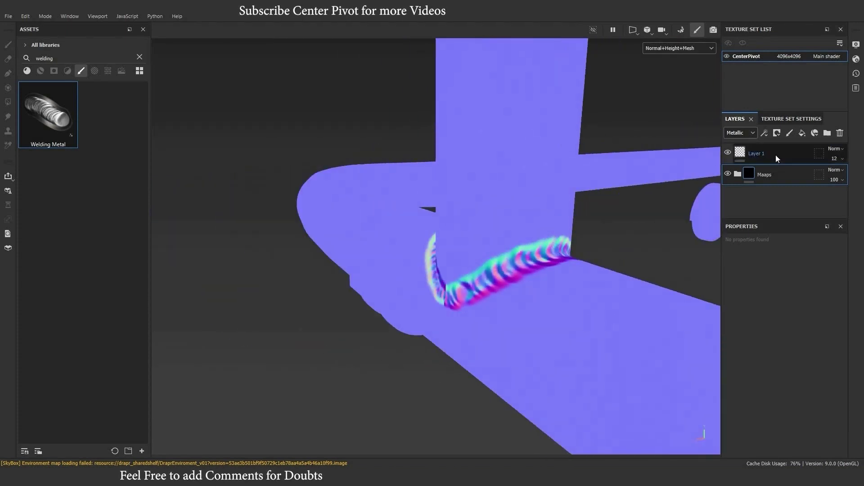
left_click(776, 154)
left_click(740, 133)
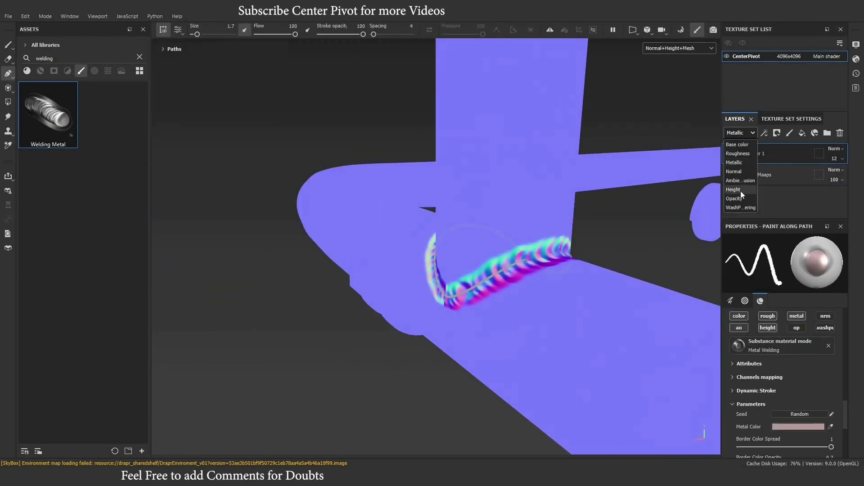
left_click(741, 191)
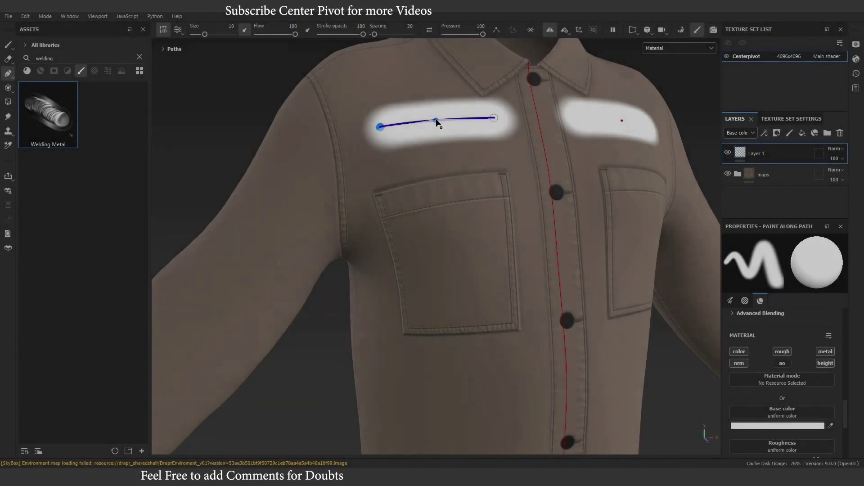
Apply the Zipper Tape brush to the path along the jacket pocket's upper edge and adjust the path's points to fit.
mouse_move(436, 122)
left_mouse_down()
mouse_move(439, 155)
mouse_move(437, 143)
left_mouse_up()
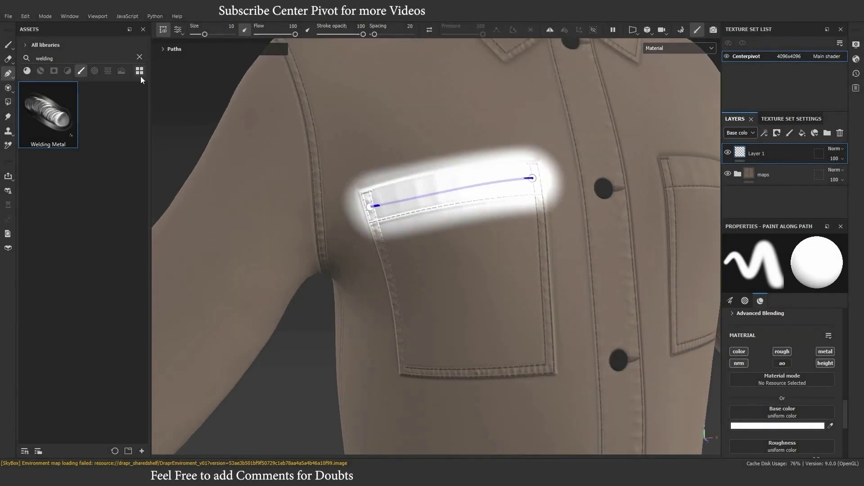
type("zippertape")
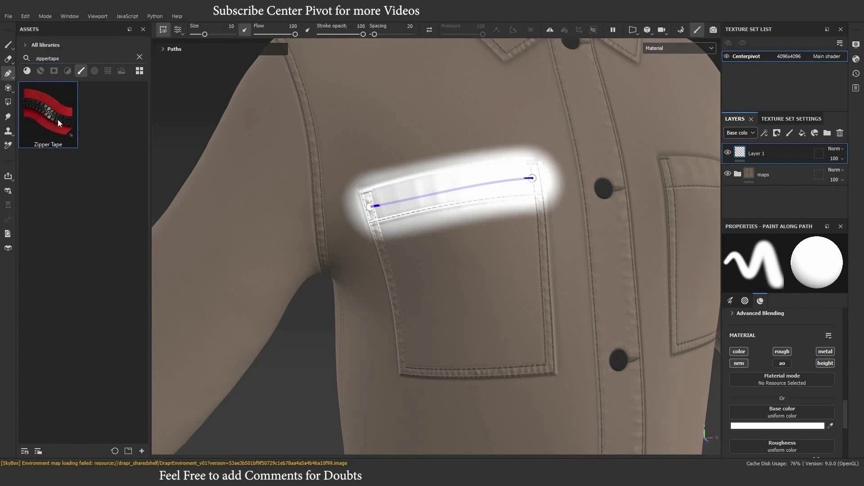
left_click(58, 120)
mouse_move(433, 185)
right_mouse_down("alt")
mouse_move(434, 252)
mouse_move(434, 219)
right_mouse_up("alt")
left_click_drag(435, 218, 441, 203, "alt")
left_click_drag(317, 231, 303, 216)
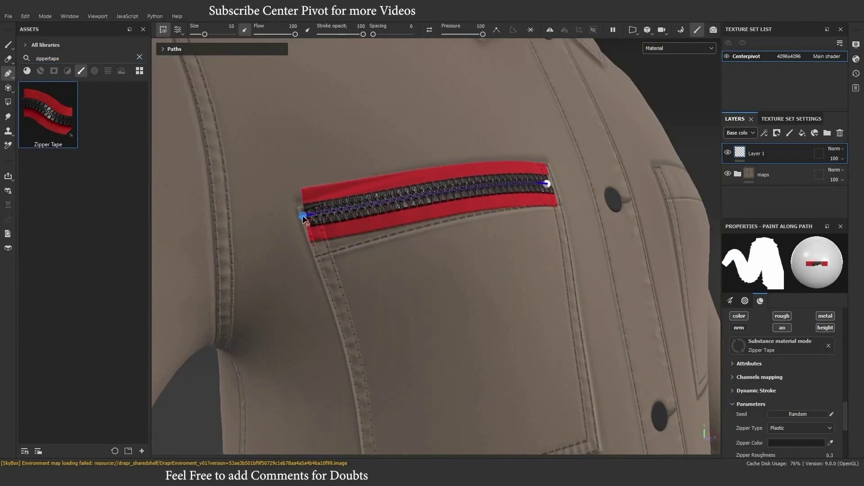
Set the zipper tape's Fabric Color by sampling the brown jacket fabric on the paint layer.
right_click(573, 232)
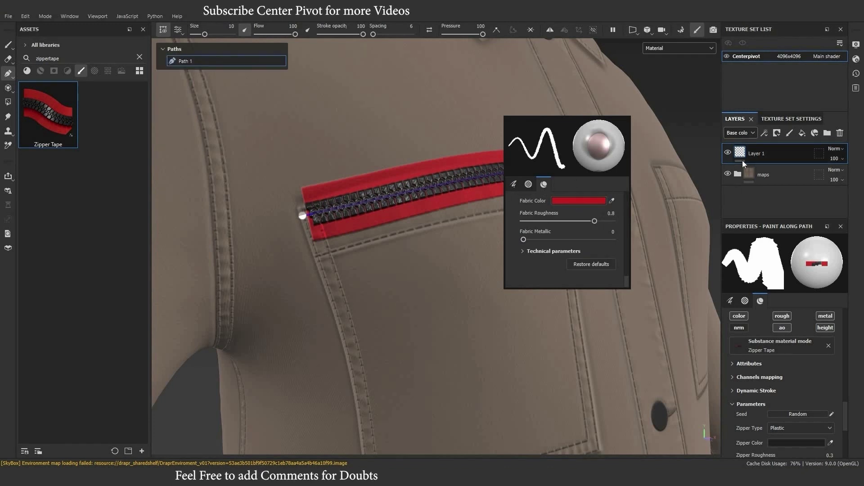
left_click(764, 173)
left_click(769, 160)
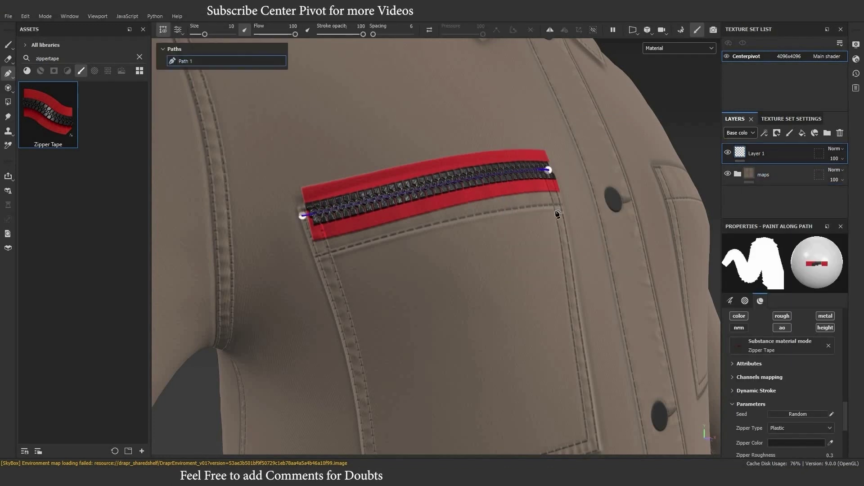
right_click(487, 260)
left_click(530, 300)
left_click(383, 287)
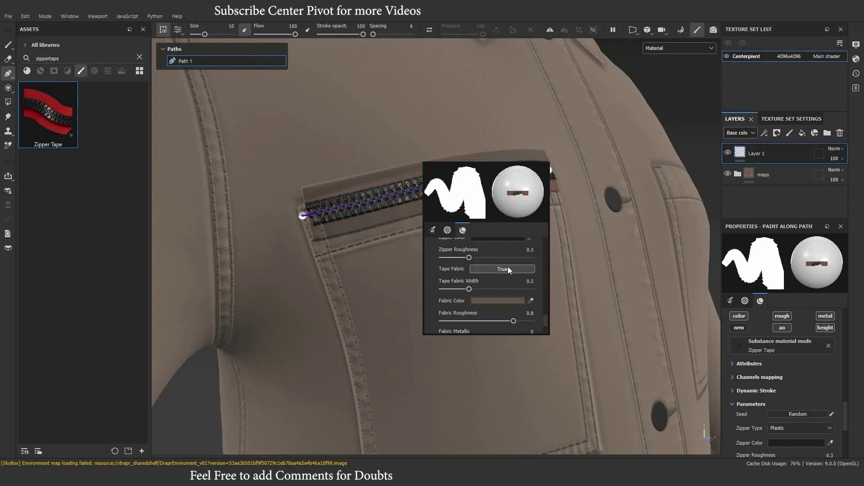
Match the Zipper Color to the jacket by sampling its fabric and reduce the brush size to 3.23.
scroll(507, 270, "up", 3)
left_click(511, 291)
left_click(391, 154)
left_click(514, 290)
left_click(542, 286)
left_click(426, 272)
scroll(479, 247, "up", 4)
left_click_drag(465, 287, 457, 287)
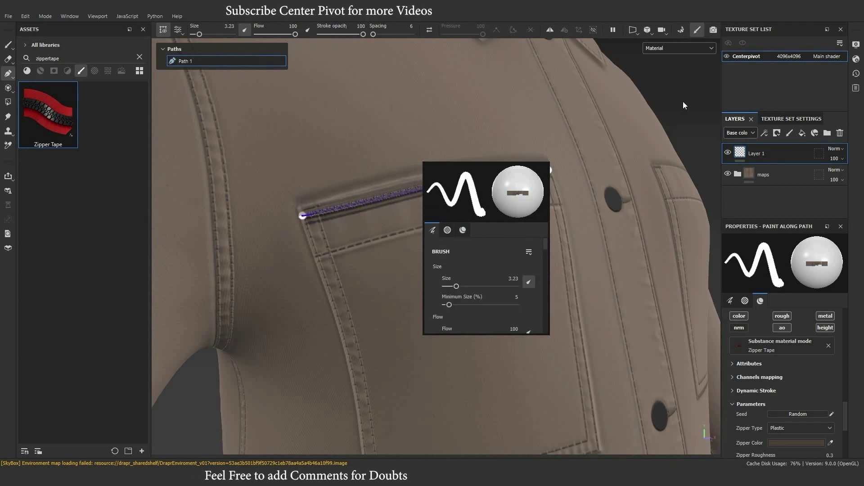
Display the jacket in the Normal+Height+Mesh channel and examine the zipper relief along the pocket's upper edge.
left_click(686, 48)
scroll(698, 120, "down", 1)
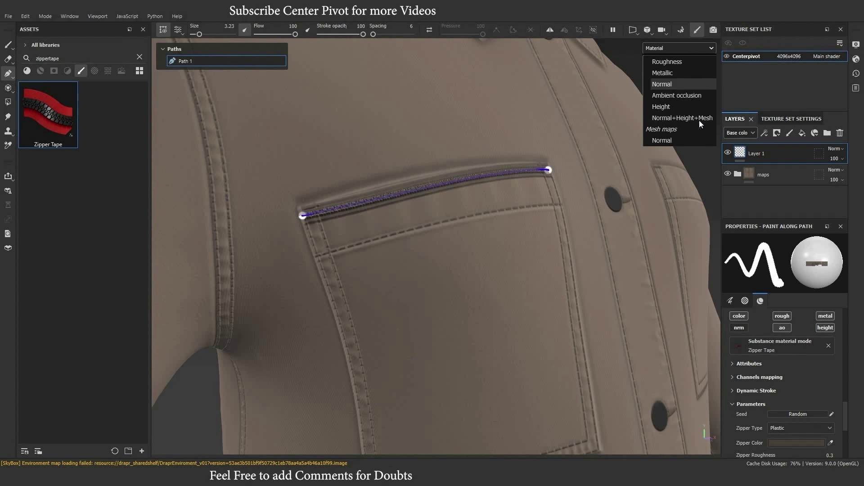
left_click(696, 120)
scroll(510, 152, "up", 3)
left_click_drag(512, 169, 389, 179, "alt")
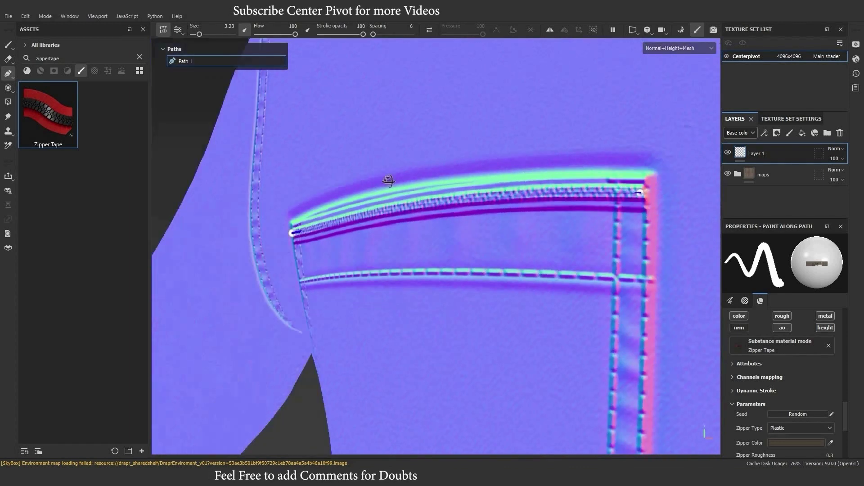
scroll(601, 212, "down", 2)
scroll(602, 211, "down", 3)
scroll(603, 201, "up", 3)
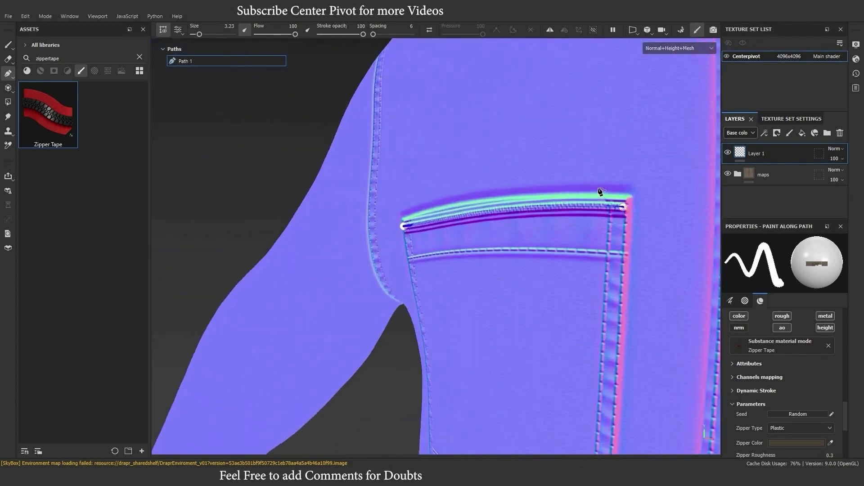
scroll(531, 179, "down", 3)
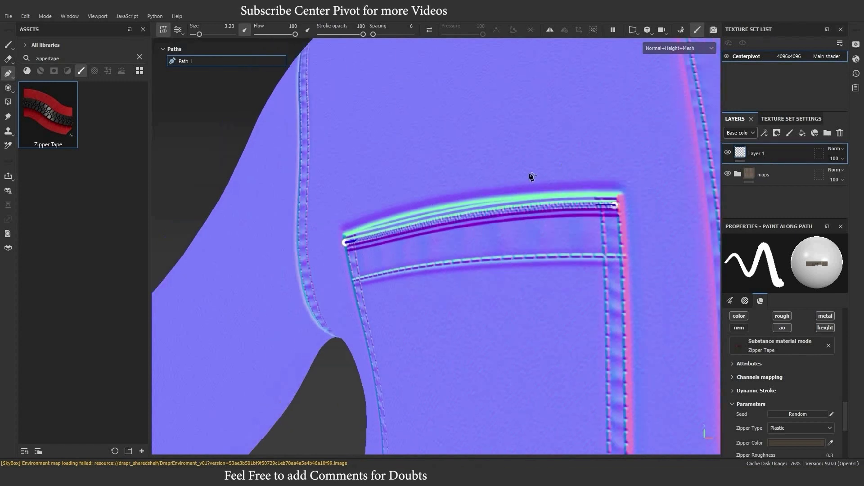
middle_click_drag(534, 175, 517, 297, "alt")
scroll(585, 198, "up", 1)
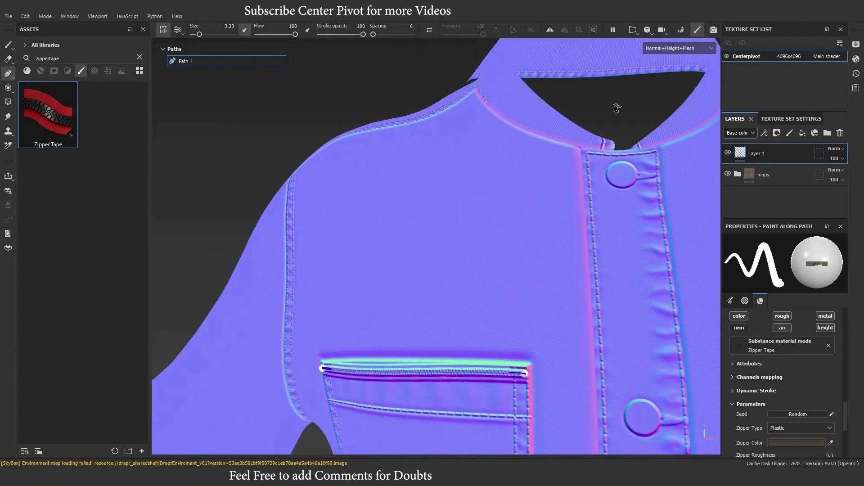
Return the viewport to the Material display and examine the pocket zipper on the whole jacket and up close.
key("m")
scroll(473, 177, "down", 3)
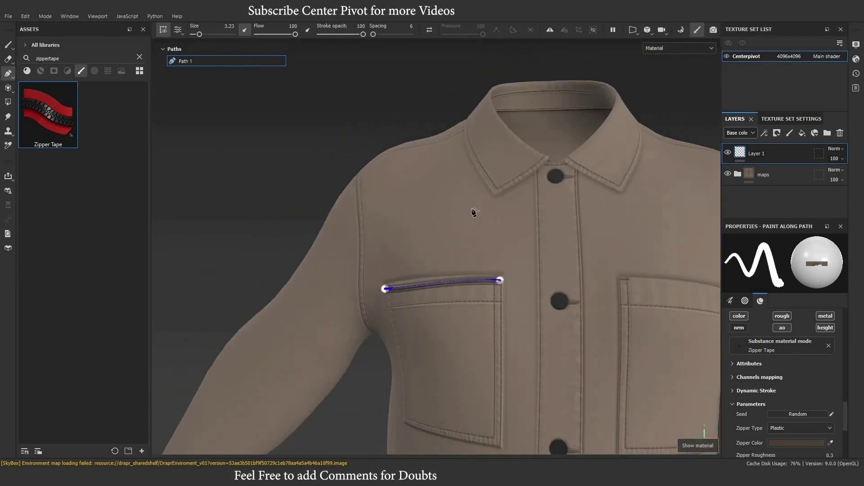
right_click_drag(471, 275, 438, 270, "alt")
right_click_drag(430, 218, 503, 295, "alt")
middle_click_drag(503, 295, 446, 237, "alt")
left_click_drag(447, 237, 544, 255, "alt")
scroll(378, 193, "up", 3)
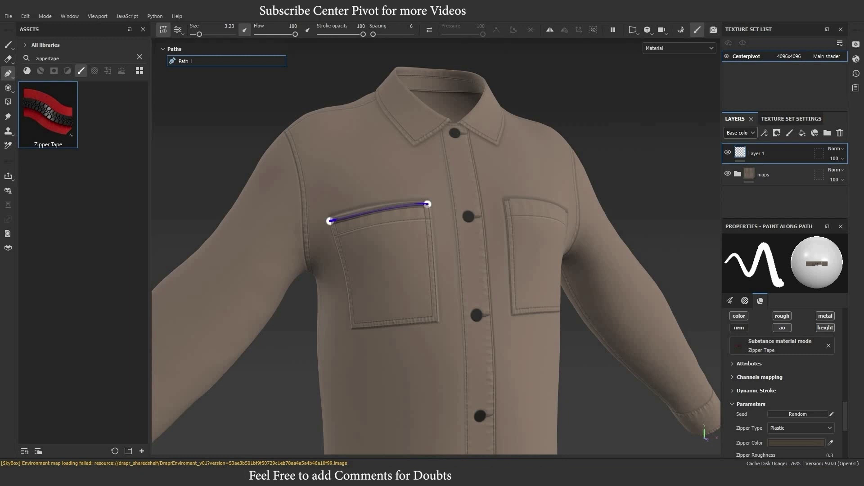
scroll(442, 217, "up", 5)
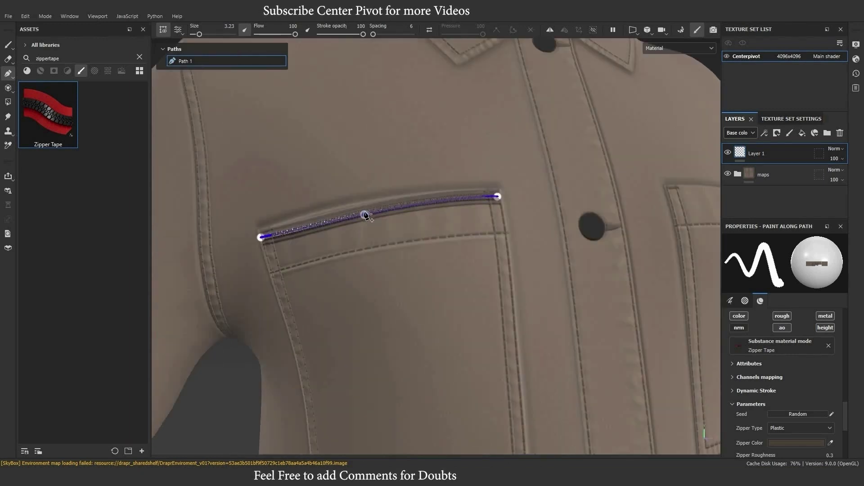
Reshape the zipper path into a peak above the pocket with a raised sharp middle point and lowered ends.
left_click_drag(367, 215, 360, 160)
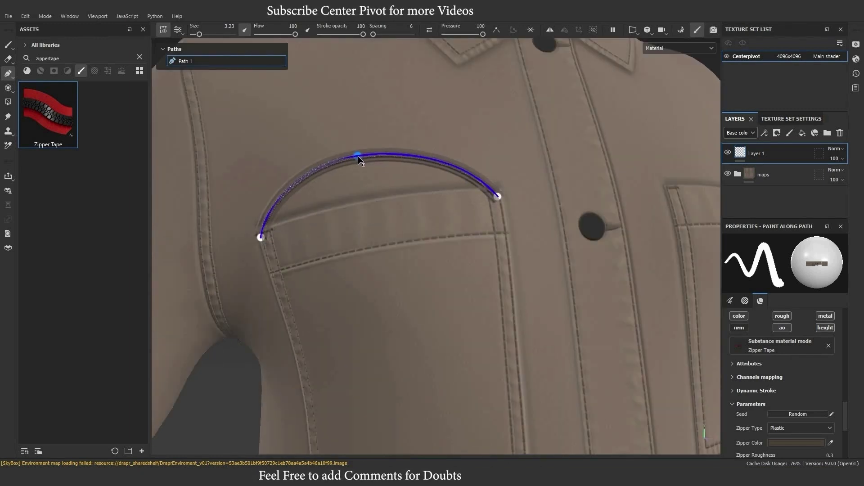
left_click_drag(277, 256, 275, 267)
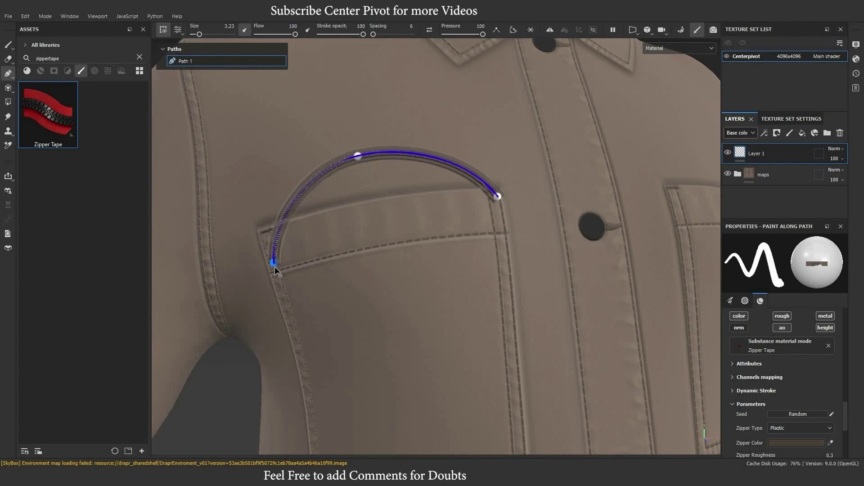
double_click(357, 155)
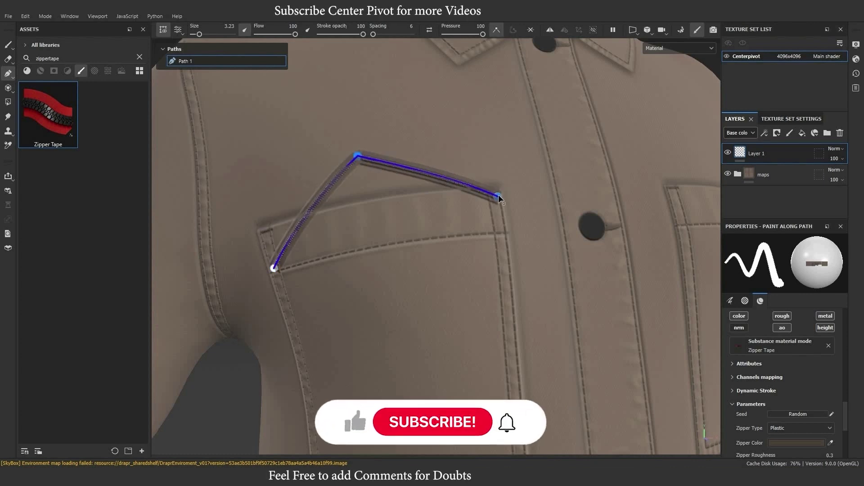
left_click_drag(498, 197, 500, 222)
Extend the zipper path with a point below the pocket flap and close it into a loop.
left_click(399, 307)
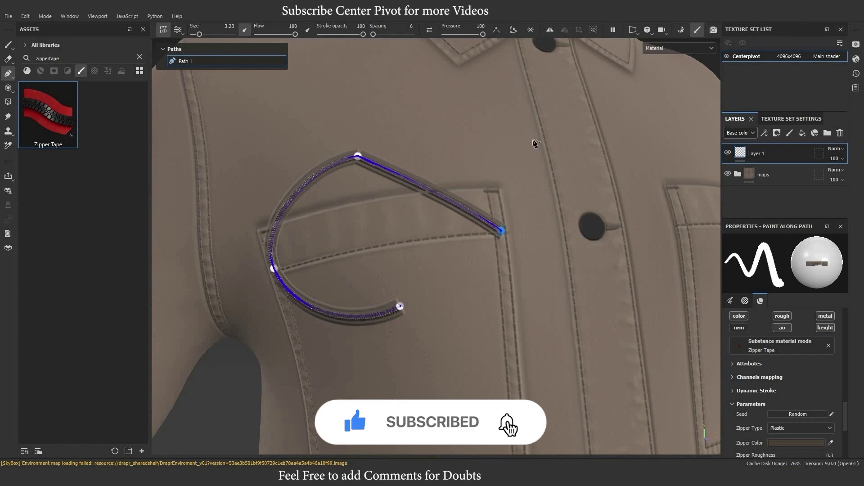
left_click(513, 30)
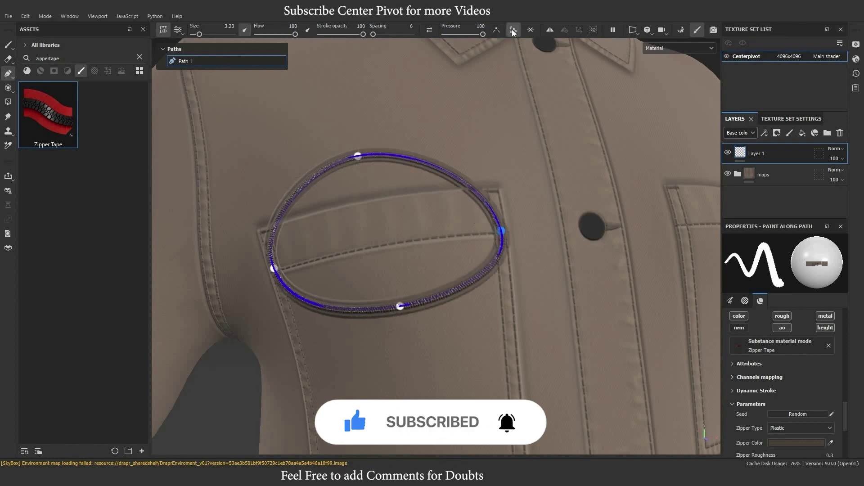
Convert the closed zipper path's curved points into sharp corners and shift its uppermost point toward the jacket's buttons.
double_click(502, 232)
double_click(273, 268)
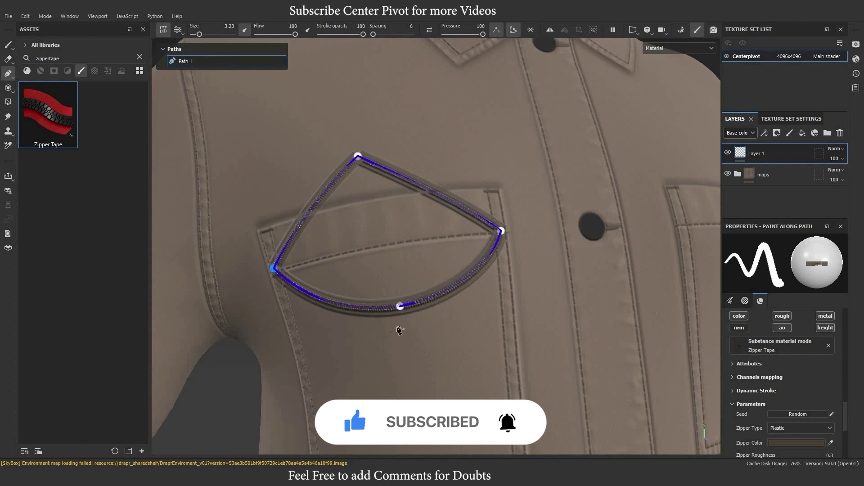
double_click(399, 306)
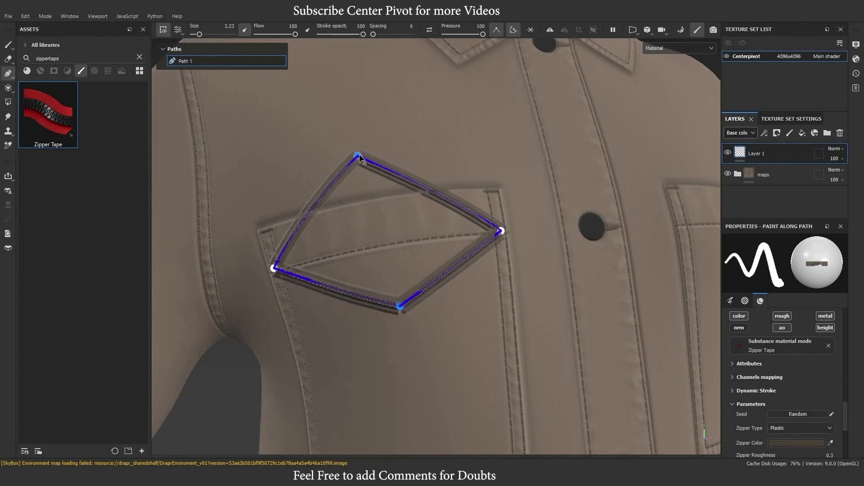
left_click_drag(361, 158, 394, 157)
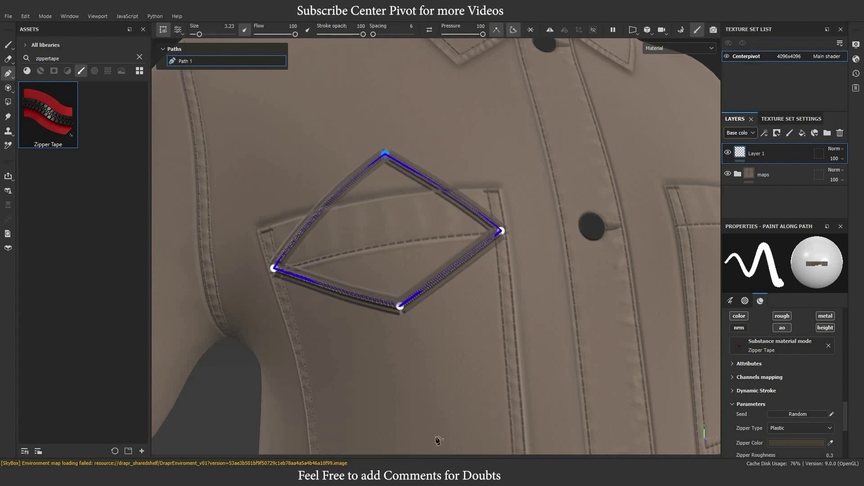